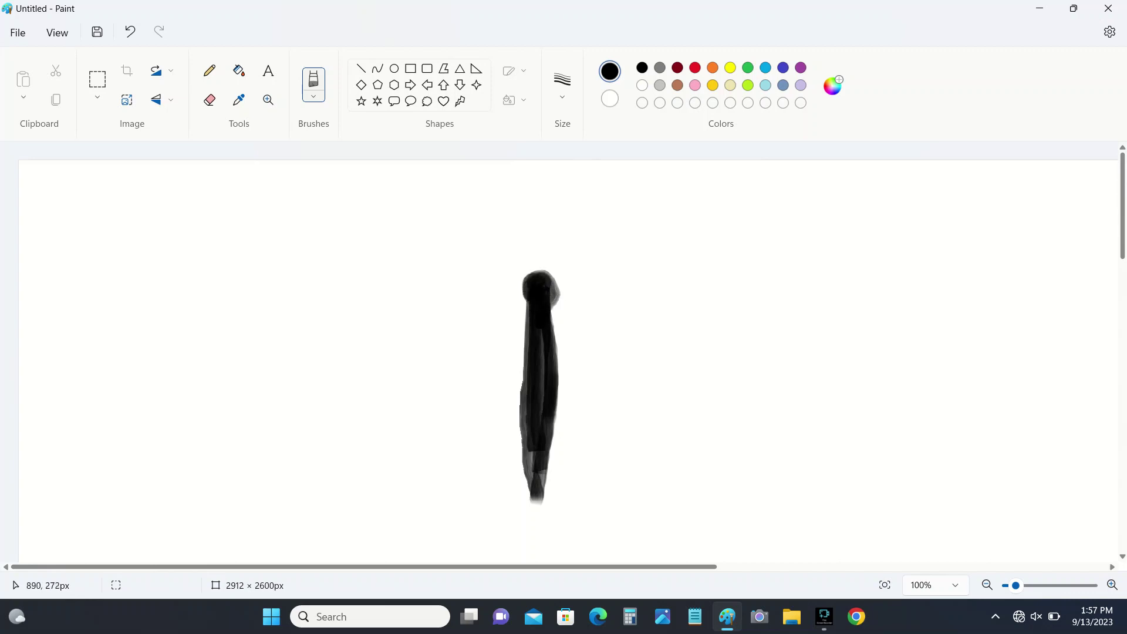
Step: Paint black outlines of the butterfly's upper and lower wings on both sides of the body
mouse_move(549, 323)
mouse_down()
mouse_move(703, 205)
mouse_move(749, 197)
mouse_move(784, 207)
mouse_move(795, 238)
mouse_move(757, 380)
mouse_move(705, 412)
mouse_move(639, 425)
mouse_move(552, 372)
mouse_move(624, 416)
mouse_move(678, 426)
mouse_move(727, 402)
mouse_move(781, 315)
mouse_move(771, 342)
mouse_up()
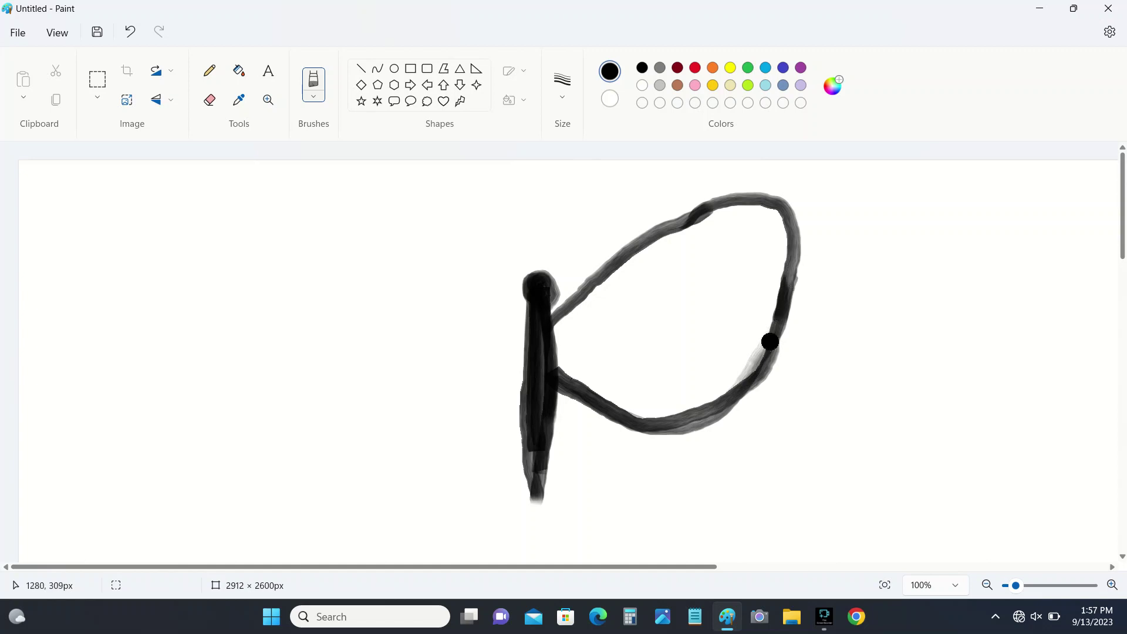
mouse_move(558, 375)
mouse_down()
mouse_move(683, 432)
mouse_move(659, 492)
mouse_move(634, 521)
mouse_move(596, 535)
mouse_move(573, 507)
mouse_move(545, 418)
mouse_move(611, 533)
mouse_move(686, 442)
mouse_up()
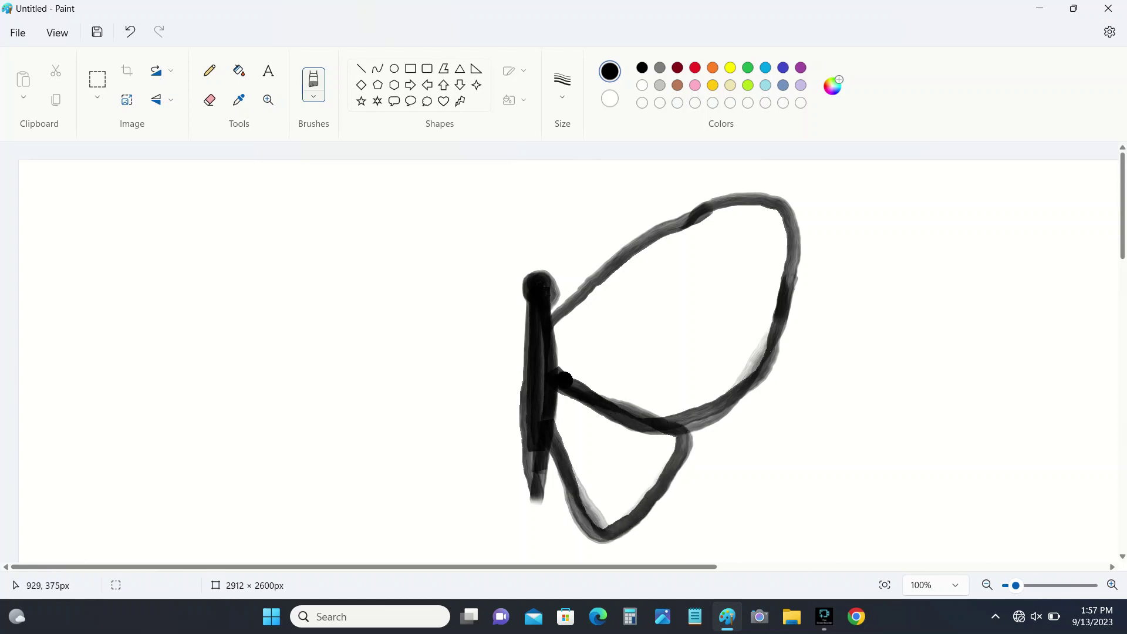
mouse_move(515, 304)
mouse_down()
mouse_move(380, 212)
mouse_move(348, 211)
mouse_move(316, 237)
mouse_move(330, 322)
mouse_move(373, 389)
mouse_move(422, 411)
mouse_move(513, 392)
mouse_up()
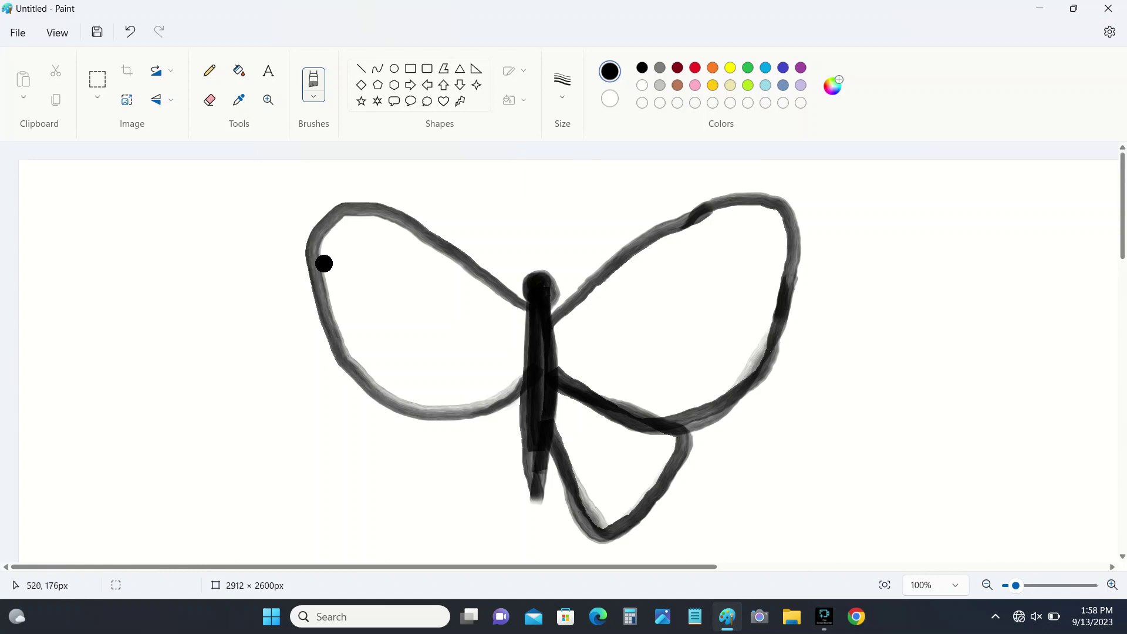
mouse_move(335, 222)
mouse_down()
mouse_move(320, 312)
mouse_move(331, 359)
mouse_move(331, 220)
mouse_up()
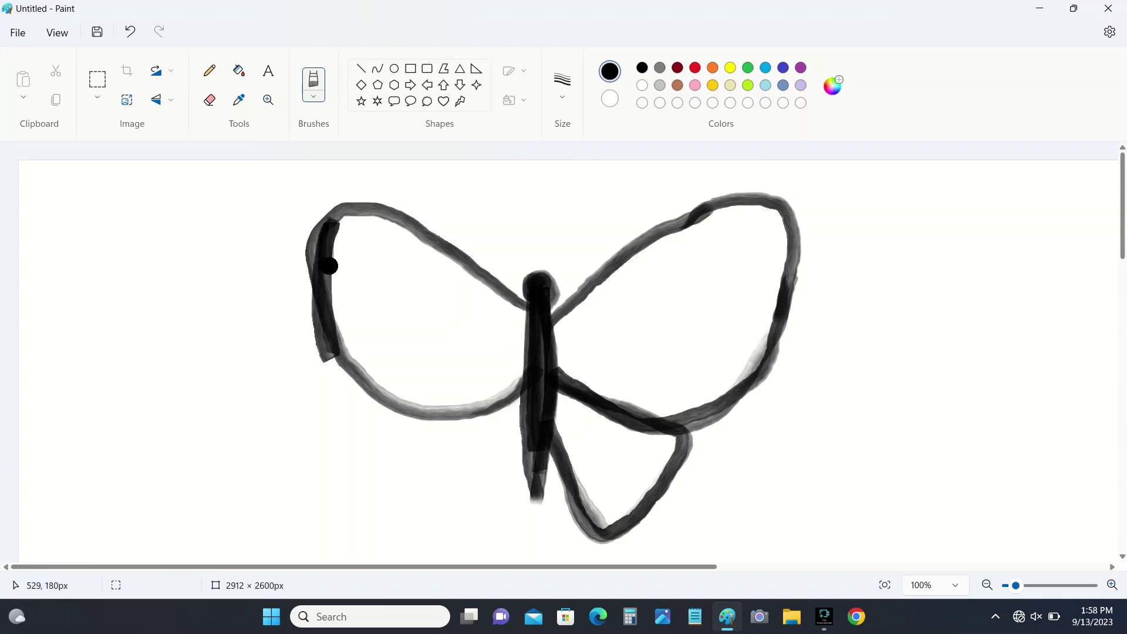
click(130, 32)
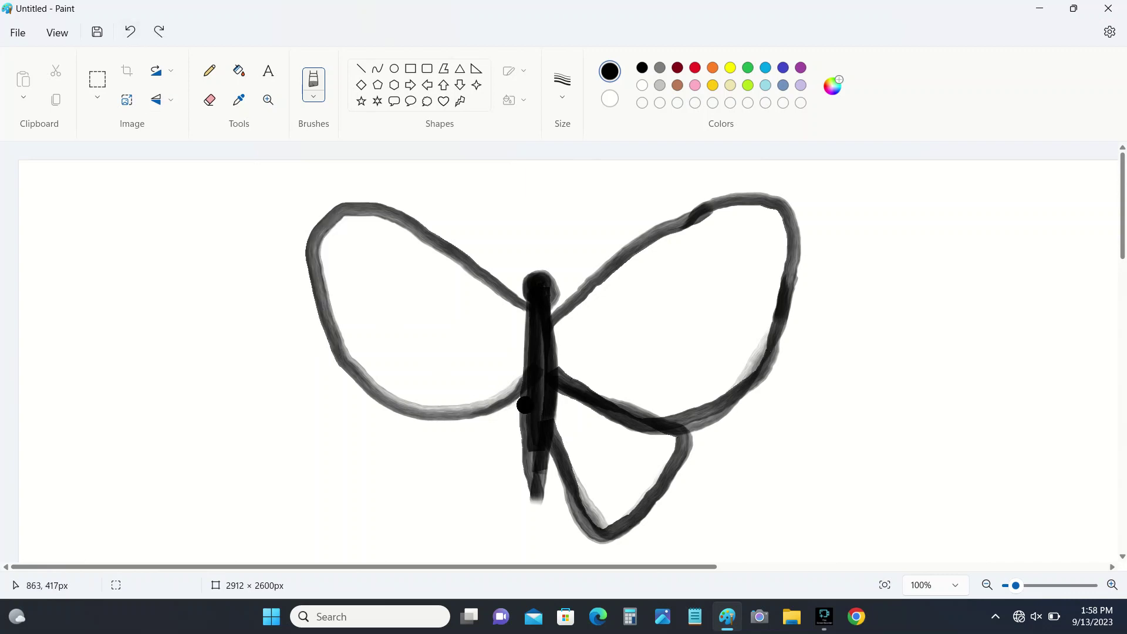
mouse_move(499, 405)
mouse_down()
mouse_move(418, 424)
mouse_move(425, 483)
mouse_move(448, 514)
mouse_move(477, 510)
mouse_move(526, 422)
mouse_move(472, 512)
mouse_move(435, 496)
mouse_move(422, 424)
mouse_move(514, 390)
mouse_up()
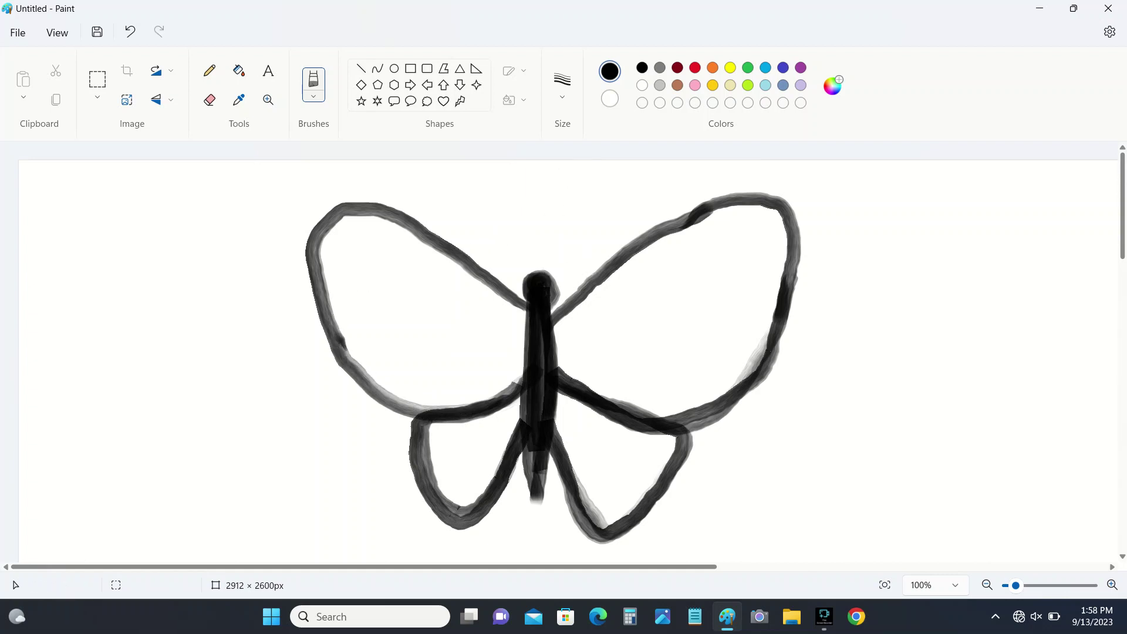
Step: Draw two thin curved black antennae rising from the butterfly's head with an 8px brush
click(563, 85)
click(562, 124)
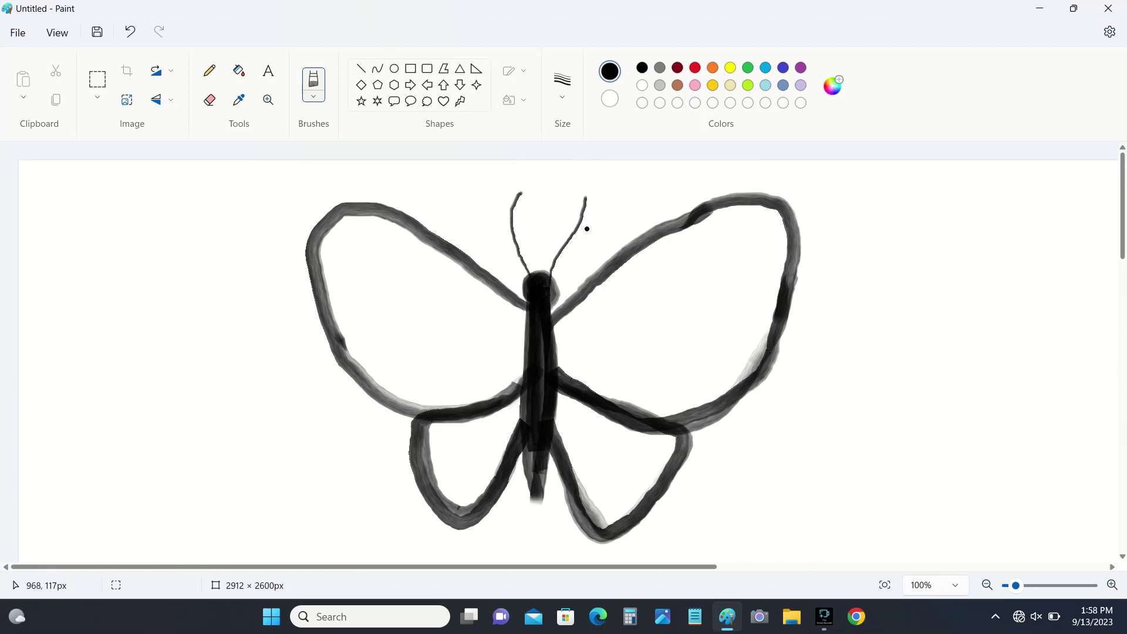
Step: Thicken the upper and outer edges of the right upper wing in black with a 40px brush
click(562, 85)
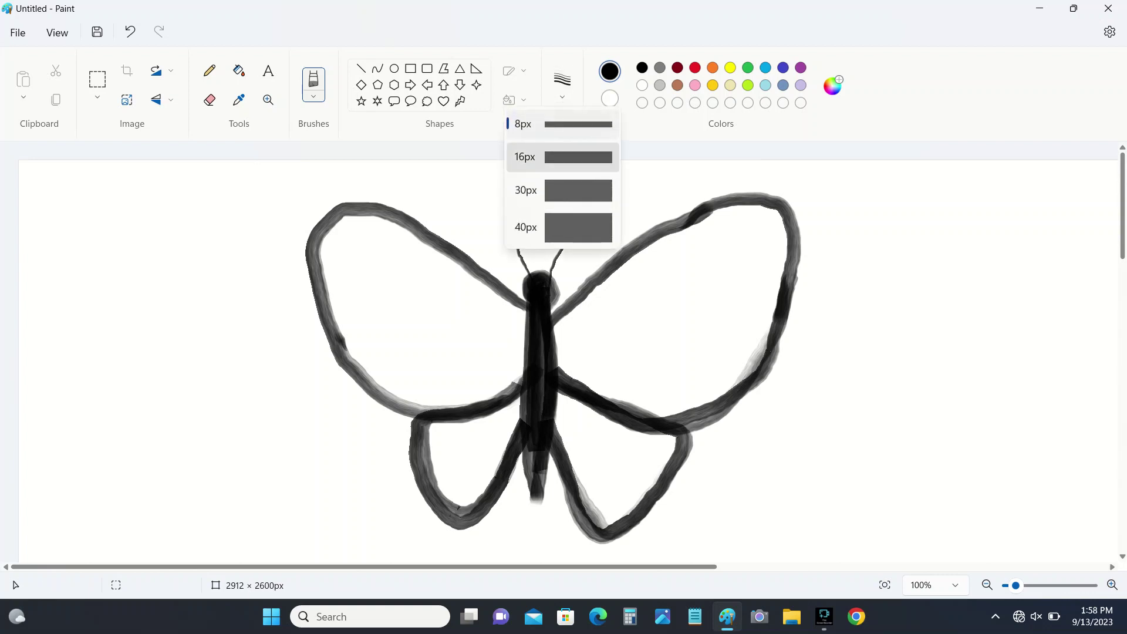
click(562, 156)
click(562, 85)
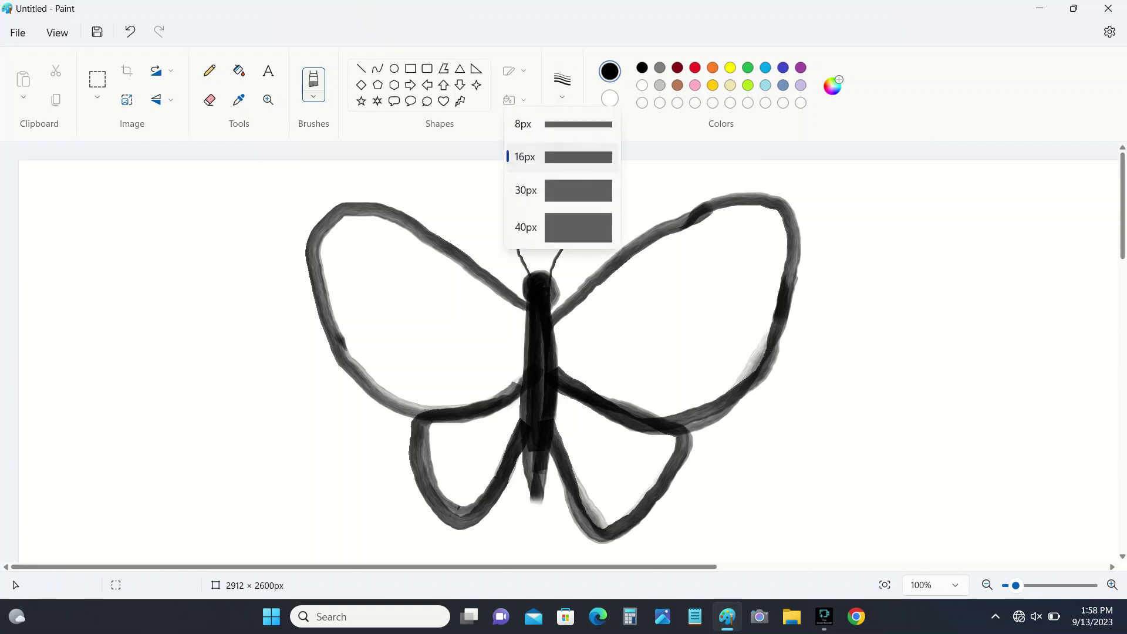
click(572, 154)
mouse_move(551, 334)
mouse_down()
mouse_move(643, 260)
mouse_move(741, 227)
mouse_move(764, 241)
mouse_move(774, 285)
mouse_move(754, 371)
mouse_move(782, 240)
mouse_move(778, 207)
mouse_move(763, 200)
mouse_move(778, 256)
mouse_move(758, 226)
mouse_move(716, 218)
mouse_move(777, 227)
mouse_move(735, 211)
mouse_move(709, 217)
mouse_move(609, 274)
mouse_move(549, 349)
mouse_move(676, 249)
mouse_move(734, 236)
mouse_move(770, 278)
mouse_move(773, 308)
mouse_move(765, 210)
mouse_move(785, 254)
mouse_move(744, 388)
mouse_up()
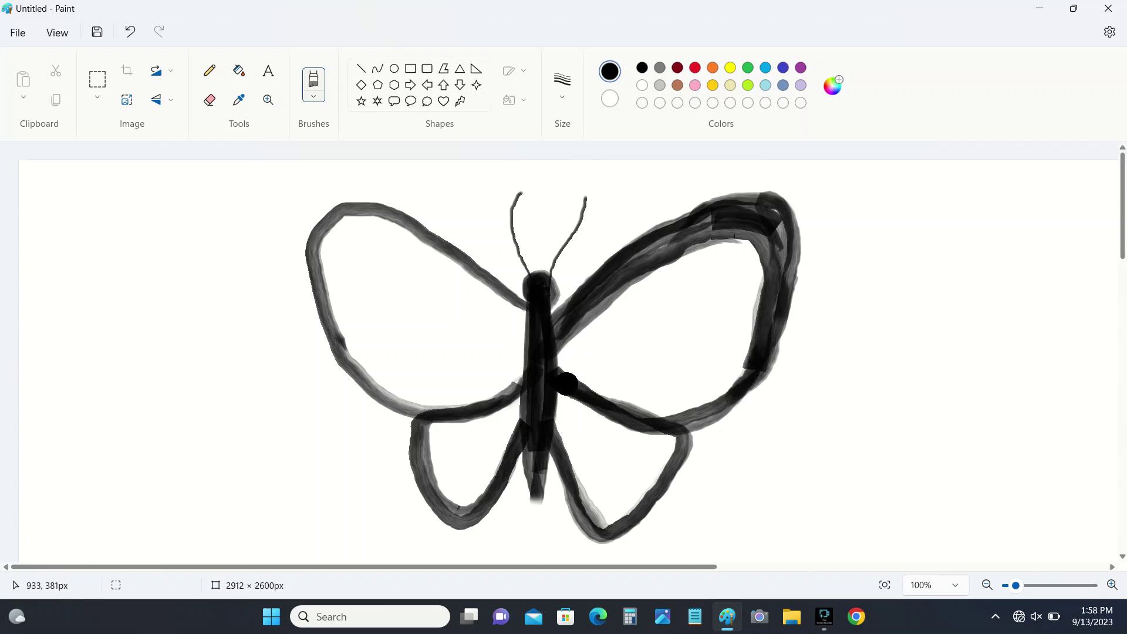
Step: Divide both upper wings with black strokes into four ovals along the upper edge and one large cell below, and thicken the left wing's outline
mouse_move(567, 384)
mouse_down()
mouse_move(599, 382)
mouse_move(633, 307)
mouse_move(614, 289)
mouse_move(567, 319)
mouse_move(615, 295)
mouse_move(645, 312)
mouse_move(637, 359)
mouse_move(586, 411)
mouse_move(628, 357)
mouse_move(620, 379)
mouse_move(576, 381)
mouse_move(564, 364)
mouse_move(580, 321)
mouse_move(562, 352)
mouse_move(600, 390)
mouse_move(564, 370)
mouse_move(557, 334)
mouse_move(577, 309)
mouse_up()
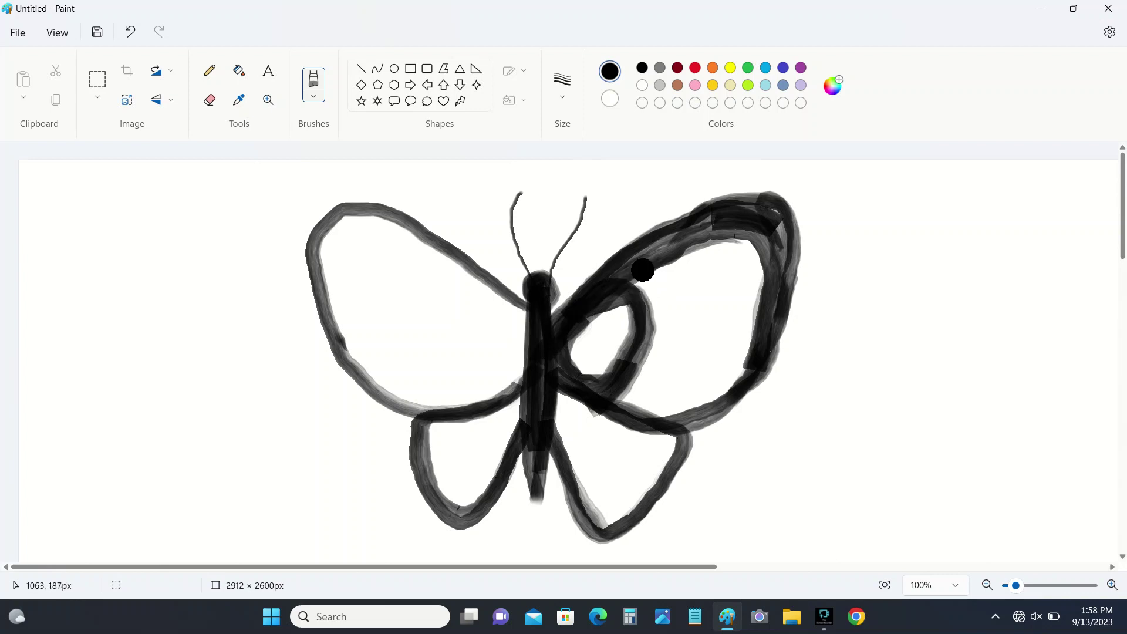
mouse_move(636, 275)
mouse_down()
mouse_move(648, 310)
mouse_move(668, 298)
mouse_move(645, 266)
mouse_move(637, 269)
mouse_move(644, 314)
mouse_move(677, 297)
mouse_up()
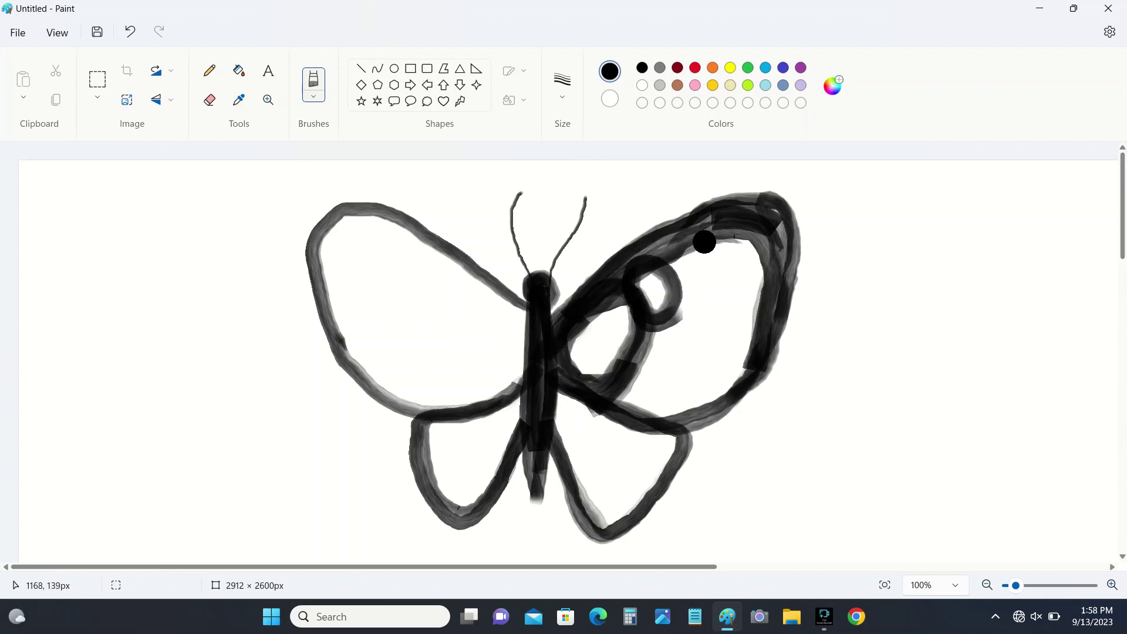
mouse_move(685, 252)
mouse_down()
mouse_move(683, 284)
mouse_move(699, 286)
mouse_move(710, 254)
mouse_move(701, 242)
mouse_move(671, 250)
mouse_move(693, 300)
mouse_move(715, 295)
mouse_move(722, 274)
mouse_move(711, 225)
mouse_move(745, 239)
mouse_move(728, 288)
mouse_move(728, 245)
mouse_move(754, 238)
mouse_move(776, 267)
mouse_move(744, 306)
mouse_move(726, 238)
mouse_move(767, 258)
mouse_up()
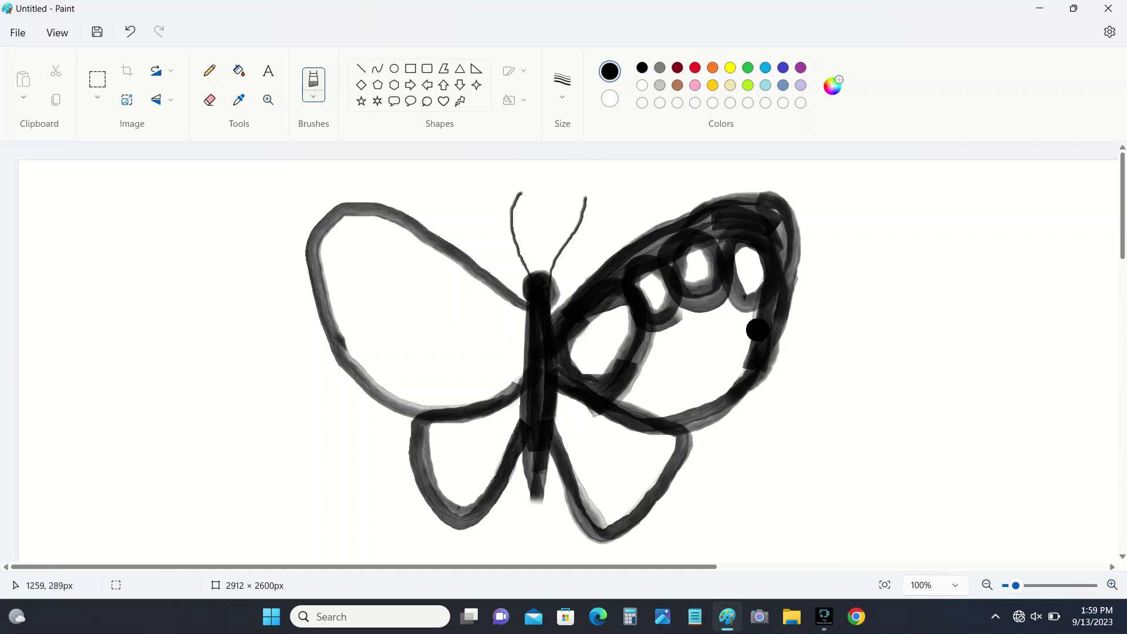
mouse_move(758, 330)
mouse_down()
mouse_move(708, 316)
mouse_move(653, 335)
mouse_move(624, 386)
mouse_move(635, 418)
mouse_move(705, 407)
mouse_move(757, 350)
mouse_move(757, 328)
mouse_move(711, 295)
mouse_move(671, 307)
mouse_move(762, 310)
mouse_move(700, 313)
mouse_move(646, 348)
mouse_move(619, 421)
mouse_move(752, 379)
mouse_move(630, 298)
mouse_up()
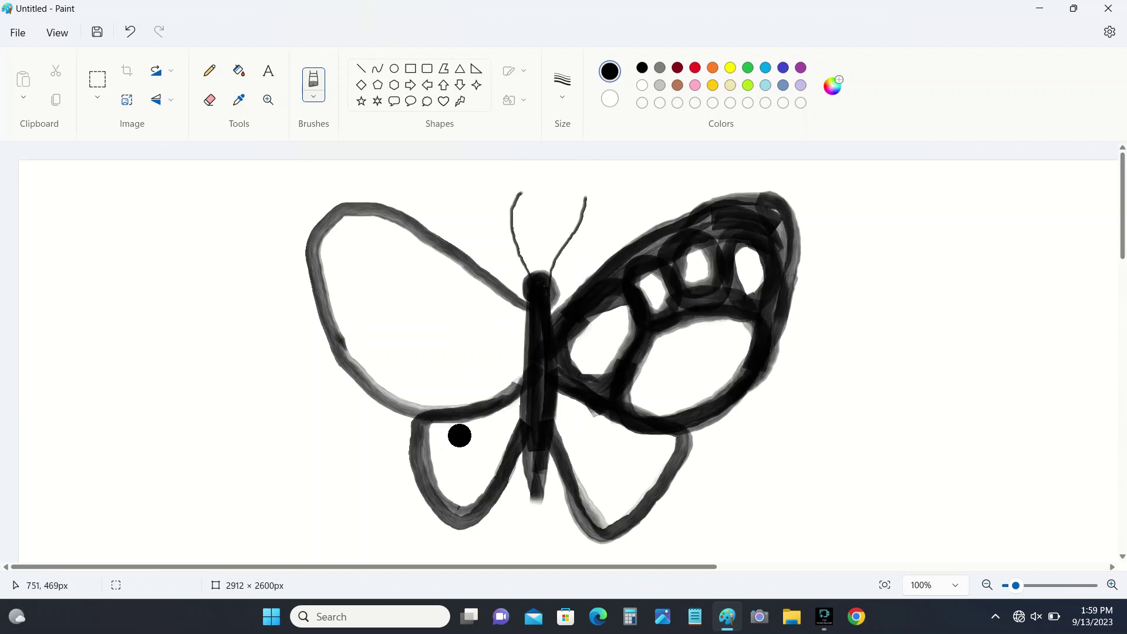
mouse_move(528, 333)
mouse_down()
mouse_move(412, 258)
mouse_move(349, 256)
mouse_move(342, 318)
mouse_move(374, 401)
mouse_move(342, 309)
mouse_move(351, 235)
mouse_move(394, 231)
mouse_move(475, 262)
mouse_move(378, 234)
mouse_move(345, 247)
mouse_move(326, 302)
mouse_move(324, 249)
mouse_move(353, 218)
mouse_move(391, 221)
mouse_move(346, 227)
mouse_move(330, 243)
mouse_move(337, 324)
mouse_move(370, 362)
mouse_move(482, 397)
mouse_move(532, 315)
mouse_move(468, 296)
mouse_move(461, 305)
mouse_move(501, 366)
mouse_move(517, 366)
mouse_move(527, 347)
mouse_move(520, 310)
mouse_move(459, 296)
mouse_move(476, 348)
mouse_move(506, 364)
mouse_move(518, 356)
mouse_move(445, 265)
mouse_move(436, 261)
mouse_move(427, 287)
mouse_move(428, 308)
mouse_move(442, 312)
mouse_move(461, 290)
mouse_move(446, 271)
mouse_move(434, 269)
mouse_move(427, 292)
mouse_move(404, 254)
mouse_move(394, 292)
mouse_move(408, 305)
mouse_move(427, 277)
mouse_move(406, 251)
mouse_move(395, 290)
mouse_move(418, 290)
mouse_move(389, 284)
mouse_move(381, 250)
mouse_move(346, 240)
mouse_move(350, 291)
mouse_move(380, 284)
mouse_move(362, 242)
mouse_up()
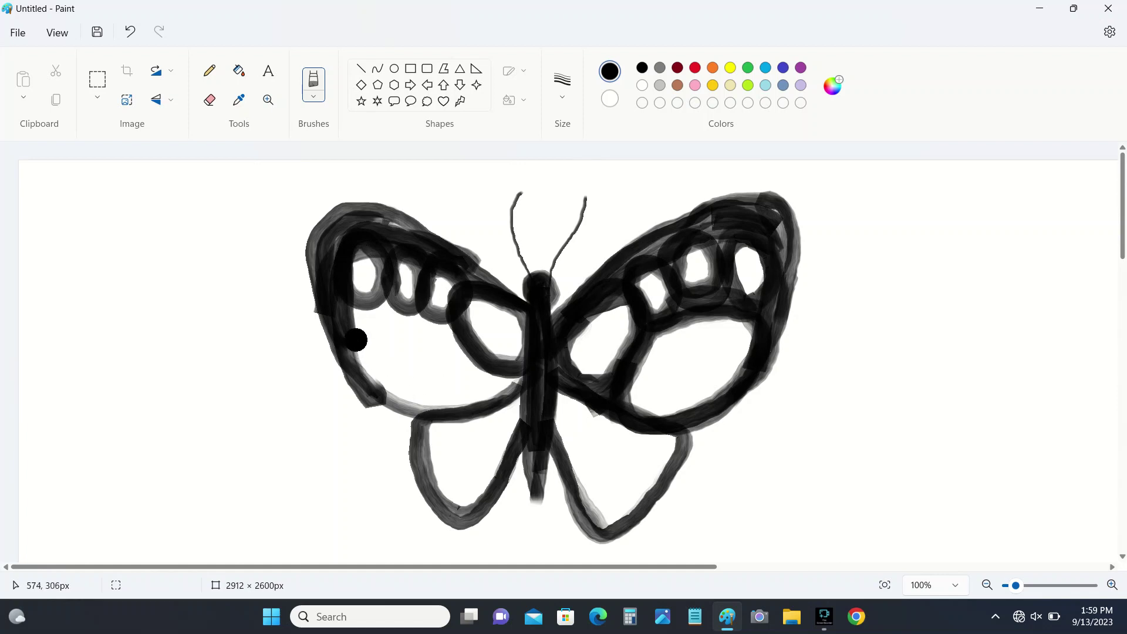
mouse_move(354, 340)
mouse_down()
mouse_move(437, 324)
mouse_move(467, 344)
mouse_move(477, 391)
mouse_move(393, 413)
mouse_move(351, 368)
mouse_move(362, 318)
mouse_move(415, 319)
mouse_move(464, 353)
mouse_move(484, 401)
mouse_move(521, 378)
mouse_move(471, 398)
mouse_move(505, 382)
mouse_move(480, 393)
mouse_move(486, 380)
mouse_move(459, 344)
mouse_move(493, 386)
mouse_move(515, 381)
mouse_move(449, 330)
mouse_move(397, 312)
mouse_move(344, 316)
mouse_move(380, 304)
mouse_move(474, 337)
mouse_up()
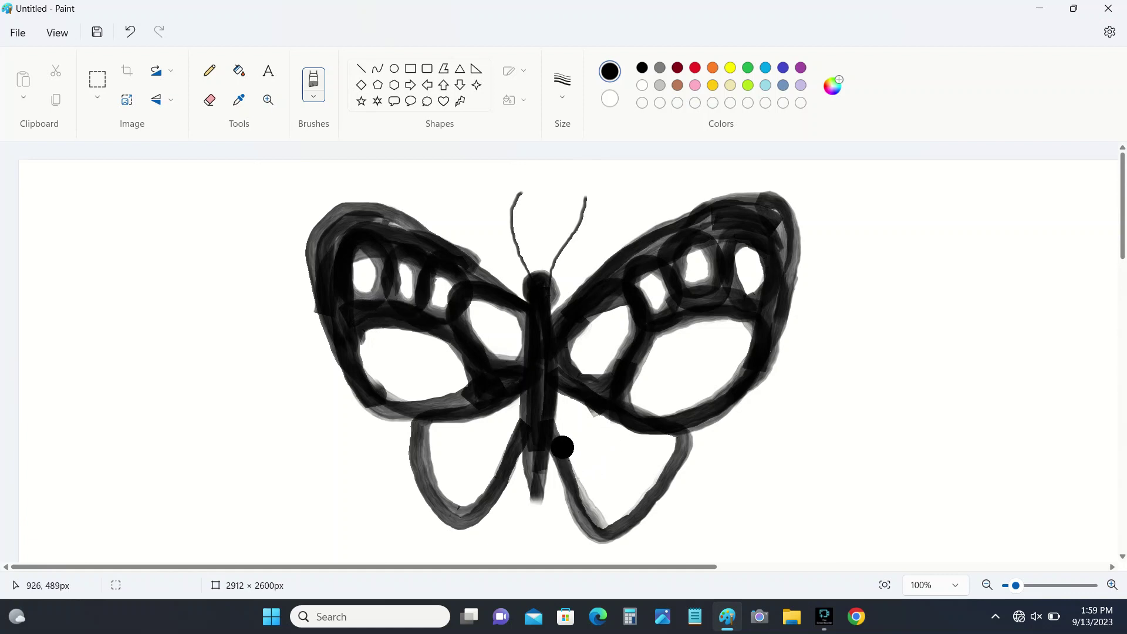
Step: Divide each lower wing with thick black strokes into a small cell near the body and a larger round cell, darkening the outlines
mouse_move(605, 479)
mouse_down()
mouse_move(637, 451)
mouse_move(576, 422)
mouse_move(574, 485)
mouse_move(642, 501)
mouse_move(577, 400)
mouse_up()
click(130, 31)
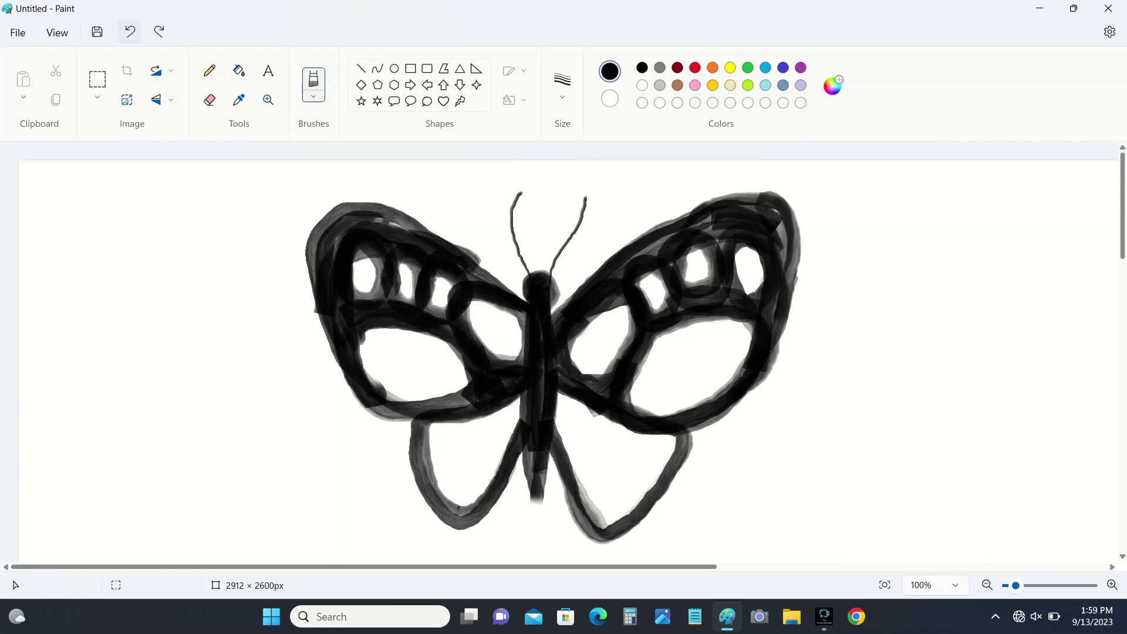
mouse_move(636, 482)
mouse_down()
mouse_move(624, 444)
mouse_move(578, 449)
mouse_move(593, 501)
mouse_move(611, 509)
mouse_move(641, 497)
mouse_move(650, 474)
mouse_move(611, 436)
mouse_move(577, 443)
mouse_move(590, 411)
mouse_move(576, 396)
mouse_move(555, 414)
mouse_move(580, 432)
mouse_move(595, 425)
mouse_move(593, 410)
mouse_move(569, 398)
mouse_move(563, 425)
mouse_up()
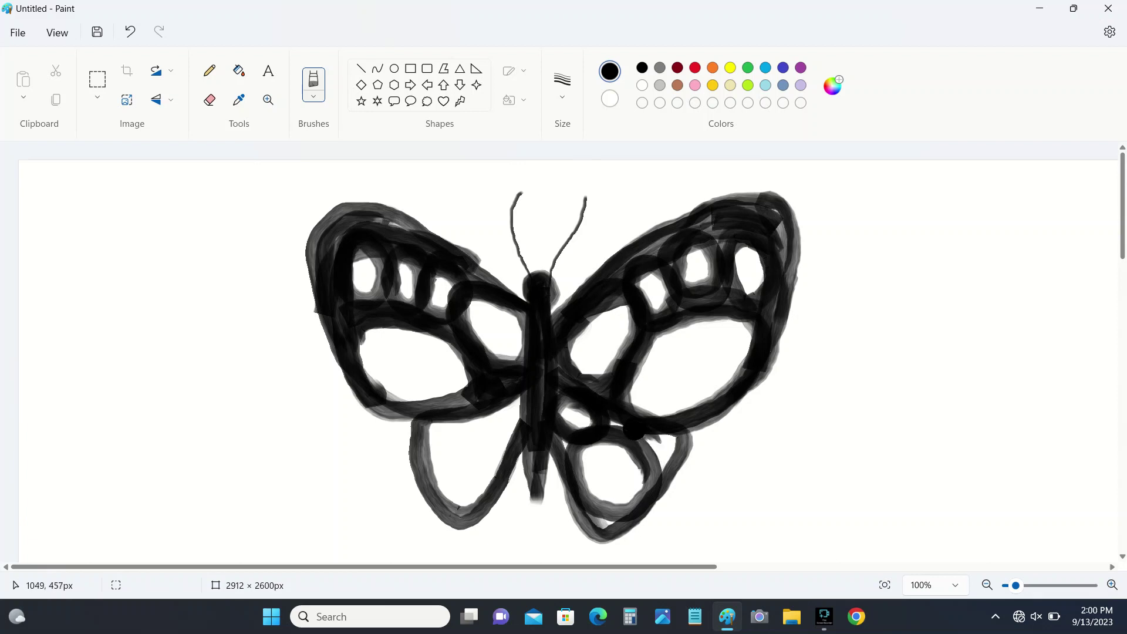
mouse_move(660, 465)
mouse_down()
mouse_move(667, 442)
mouse_move(669, 461)
mouse_move(662, 432)
mouse_move(617, 427)
mouse_move(631, 510)
mouse_move(604, 523)
mouse_move(593, 517)
mouse_move(602, 509)
mouse_up()
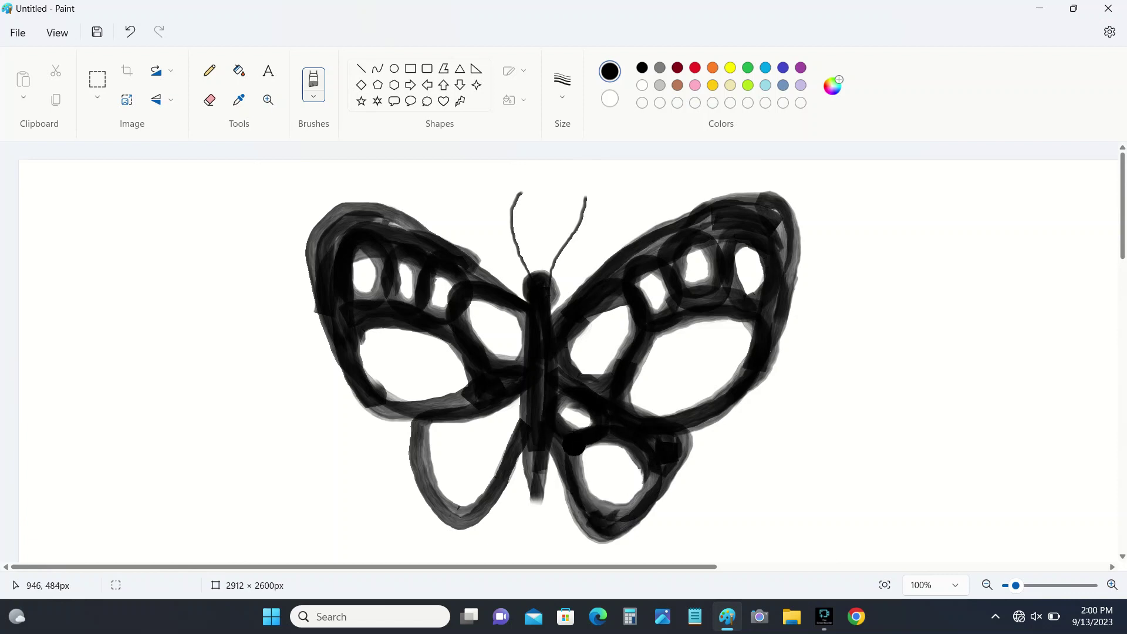
mouse_move(563, 432)
mouse_down()
mouse_move(506, 398)
mouse_move(488, 407)
mouse_move(500, 436)
mouse_move(510, 429)
mouse_move(505, 401)
mouse_move(478, 413)
mouse_move(504, 434)
mouse_move(520, 413)
mouse_move(485, 418)
mouse_move(515, 411)
mouse_up()
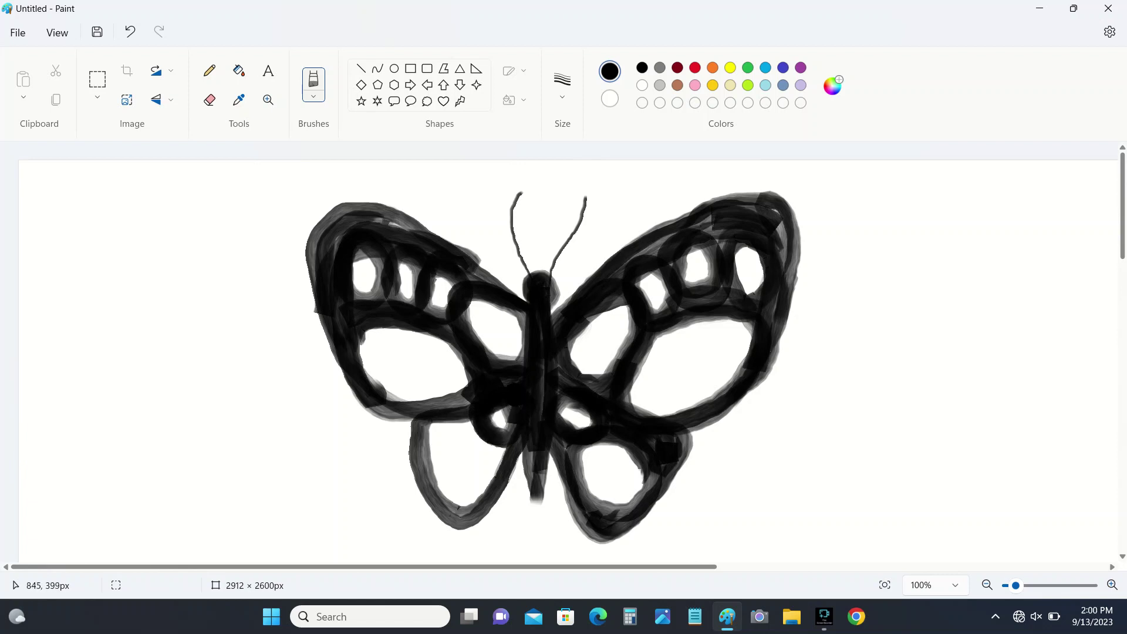
mouse_move(477, 454)
mouse_down()
mouse_move(495, 486)
mouse_move(479, 447)
mouse_move(449, 445)
mouse_move(430, 463)
mouse_move(439, 502)
mouse_move(454, 509)
mouse_move(486, 487)
mouse_move(508, 444)
mouse_move(449, 419)
mouse_move(425, 433)
mouse_move(418, 442)
mouse_move(474, 435)
mouse_move(428, 462)
mouse_move(460, 507)
mouse_move(496, 449)
mouse_up()
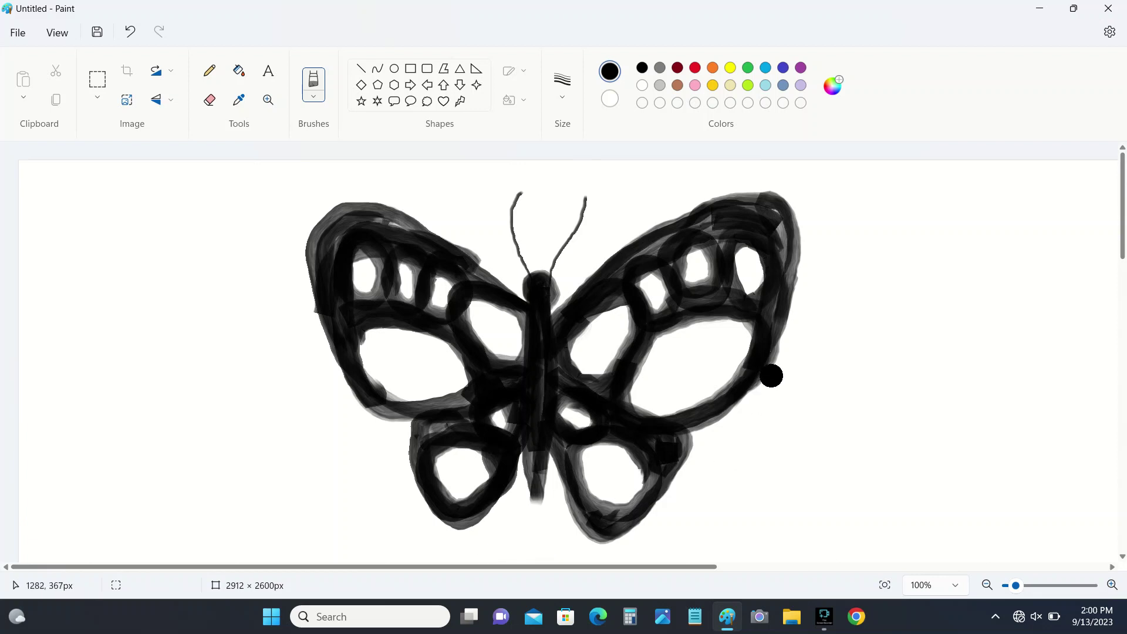
Step: Clean up the left upper wing's top edge with the eraser and repaint the inner edges of both upper wings in black
mouse_move(522, 302)
mouse_down()
mouse_move(398, 216)
mouse_move(352, 206)
mouse_move(329, 229)
mouse_move(322, 270)
mouse_move(396, 225)
mouse_move(535, 302)
mouse_up()
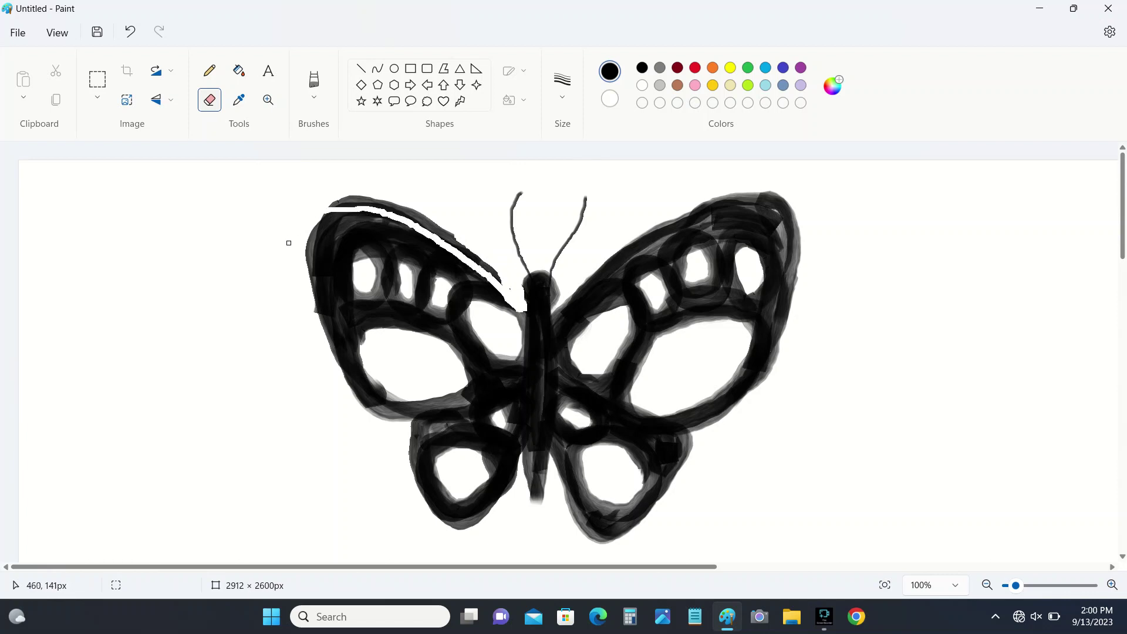
click(130, 31)
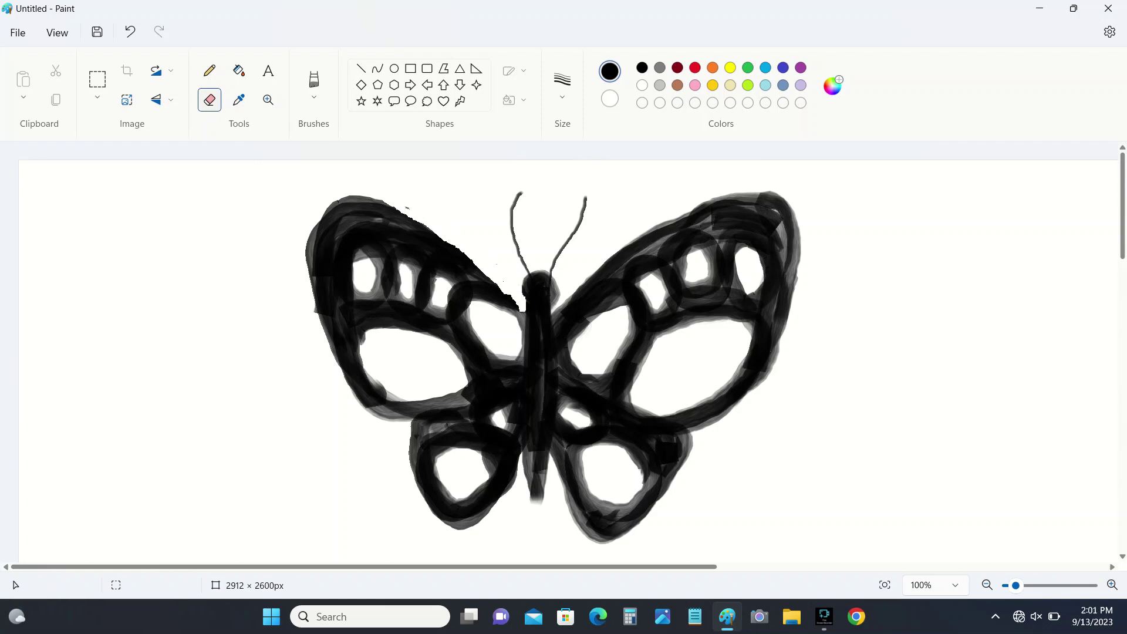
click(313, 82)
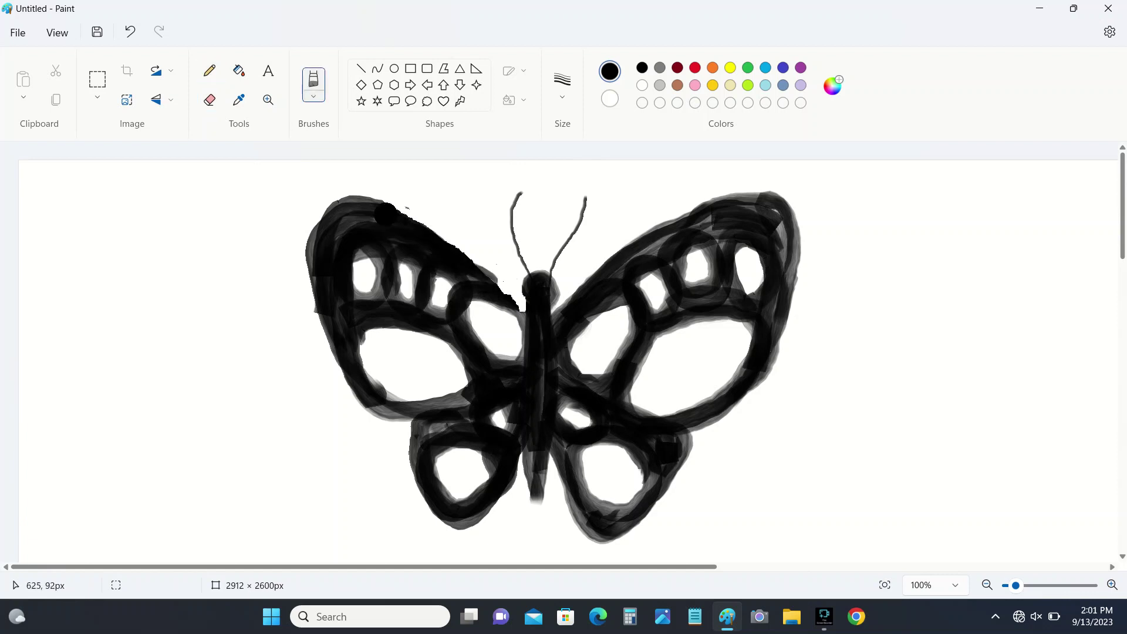
mouse_move(475, 268)
mouse_down()
mouse_move(523, 320)
mouse_move(549, 329)
mouse_move(562, 311)
mouse_move(554, 319)
mouse_move(503, 298)
mouse_up()
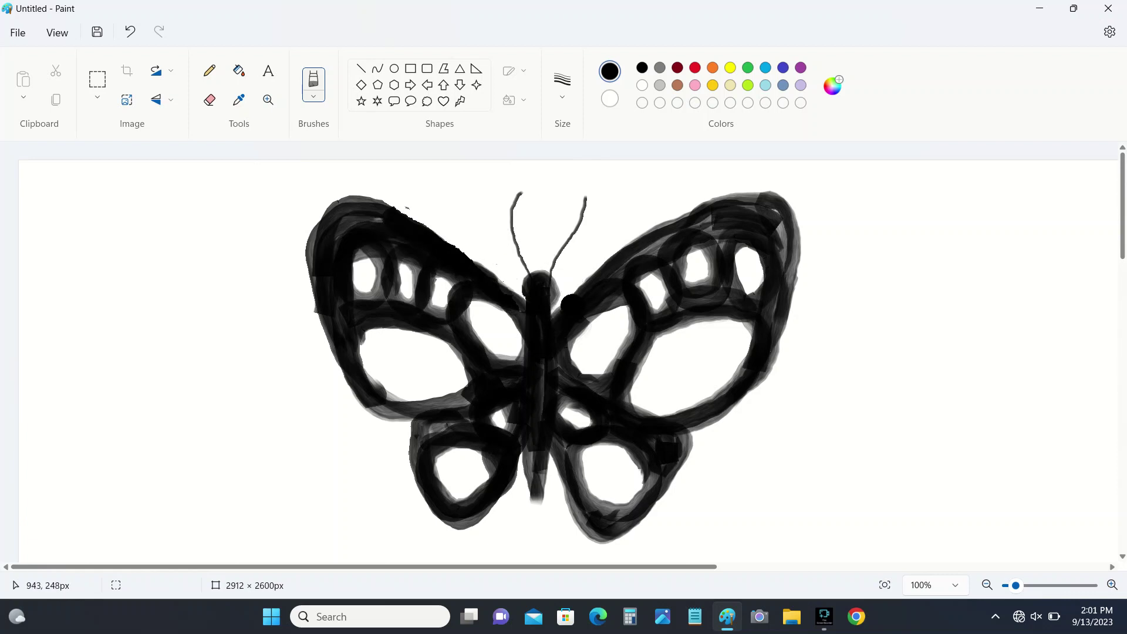
drag(543, 323, 587, 283)
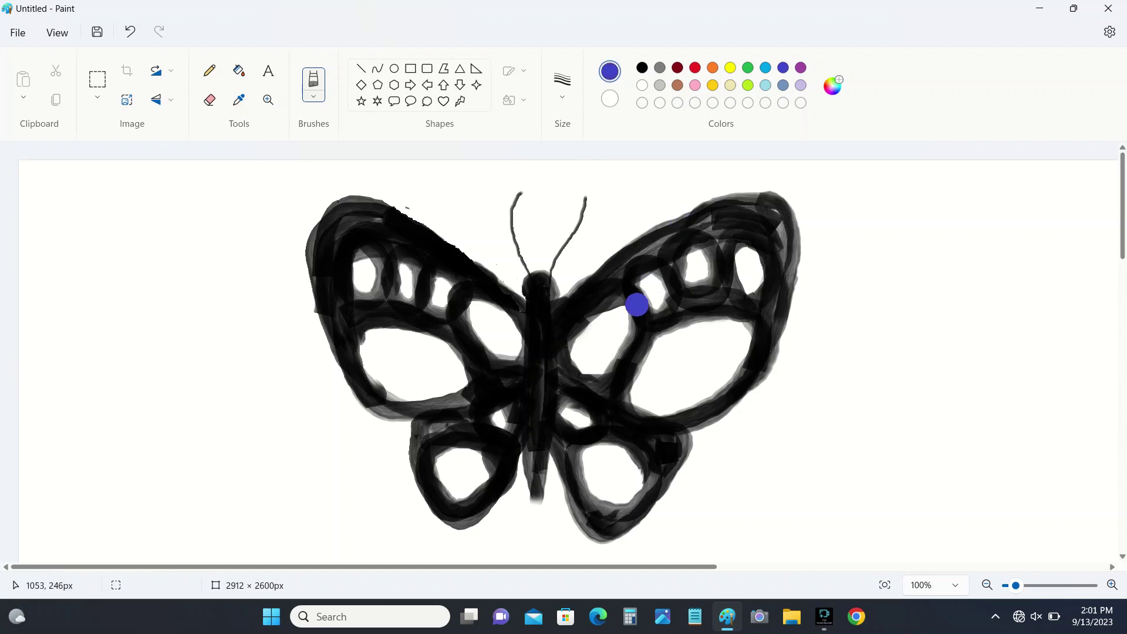
Step: Fill the large oval and three small ovals along the right upper wing's upper edge with indigo
mouse_move(597, 337)
mouse_down()
mouse_move(597, 365)
mouse_move(633, 312)
mouse_move(586, 329)
mouse_move(581, 370)
mouse_move(608, 323)
mouse_move(599, 355)
mouse_move(608, 307)
mouse_move(595, 357)
mouse_move(626, 319)
mouse_move(583, 377)
mouse_move(610, 336)
mouse_up()
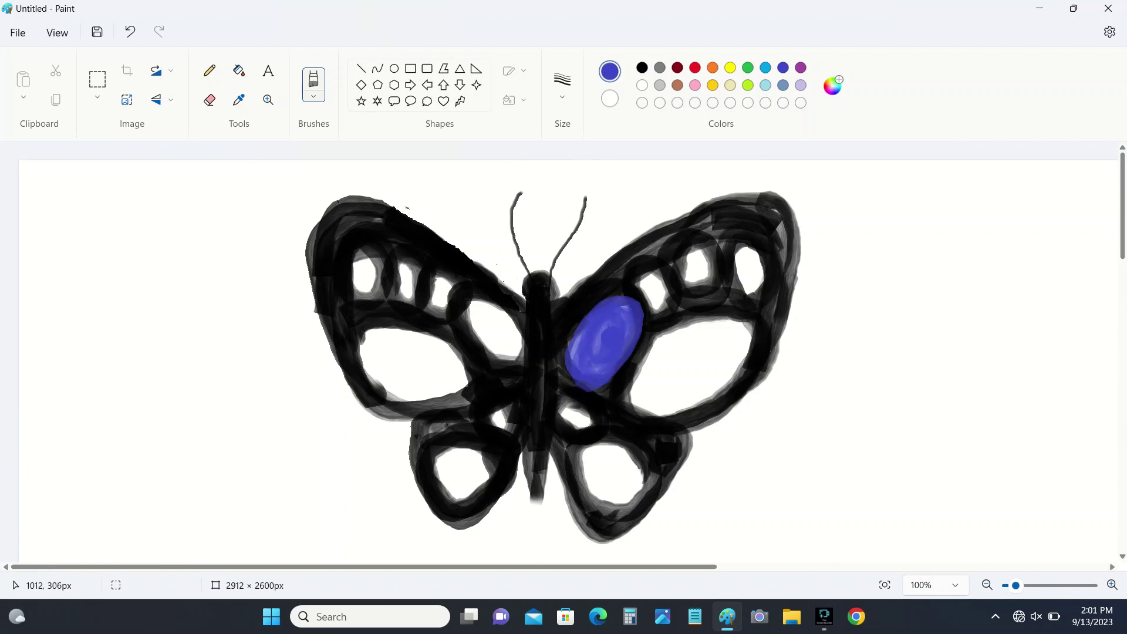
mouse_move(652, 293)
mouse_down()
mouse_move(701, 256)
mouse_move(685, 268)
mouse_move(697, 277)
mouse_move(700, 259)
mouse_move(692, 276)
mouse_move(747, 259)
mouse_move(755, 285)
mouse_move(750, 259)
mouse_up()
click(752, 270)
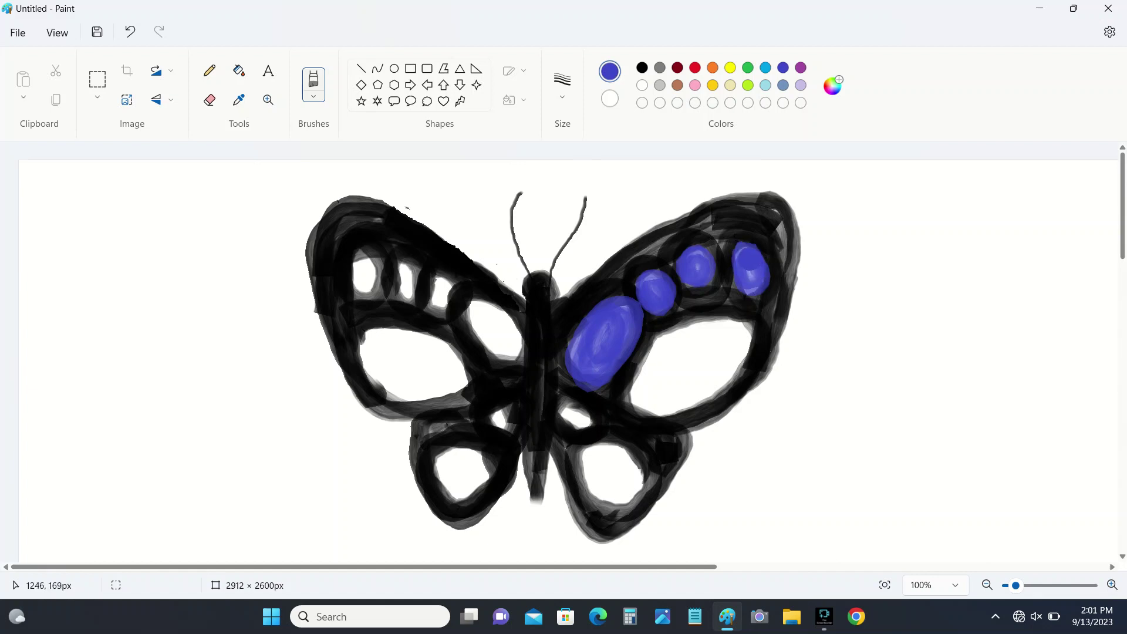
Step: Fill the four ovals of the left upper wing and the small inner cell of each lower wing with indigo
mouse_move(486, 306)
mouse_down()
mouse_move(515, 328)
mouse_move(477, 306)
mouse_move(471, 326)
mouse_move(500, 354)
mouse_move(516, 349)
mouse_move(510, 328)
mouse_move(477, 311)
mouse_move(508, 345)
mouse_move(476, 313)
mouse_move(501, 331)
mouse_up()
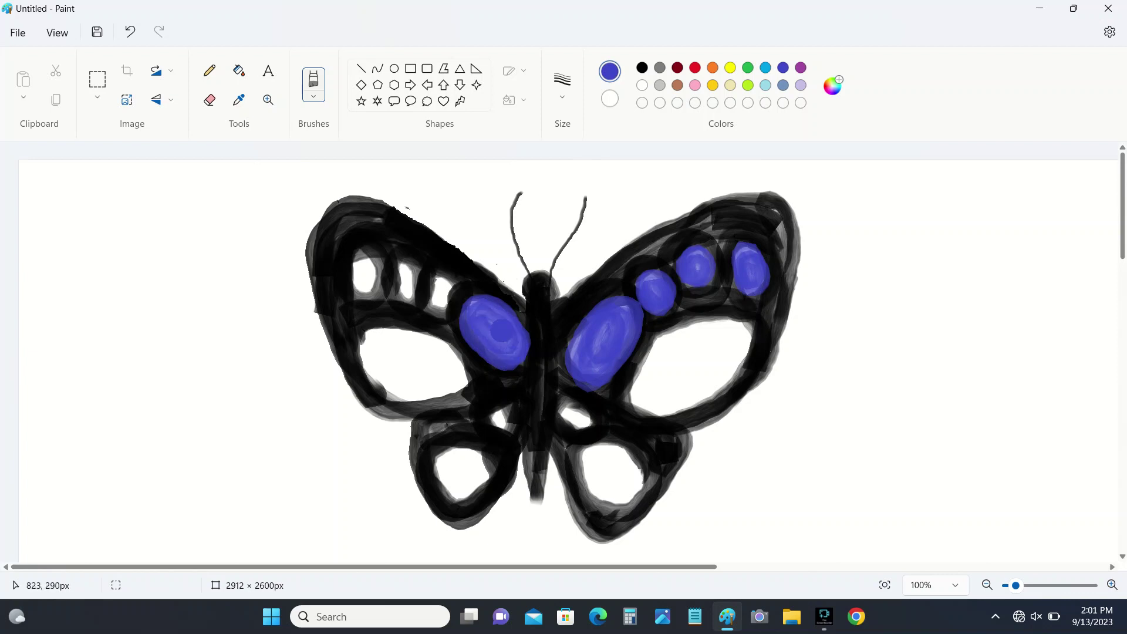
mouse_move(446, 284)
mouse_down()
mouse_move(434, 307)
mouse_move(441, 280)
mouse_move(438, 311)
mouse_move(439, 283)
mouse_move(412, 265)
mouse_move(399, 293)
mouse_move(405, 284)
mouse_move(363, 281)
mouse_move(366, 256)
mouse_move(359, 286)
mouse_up()
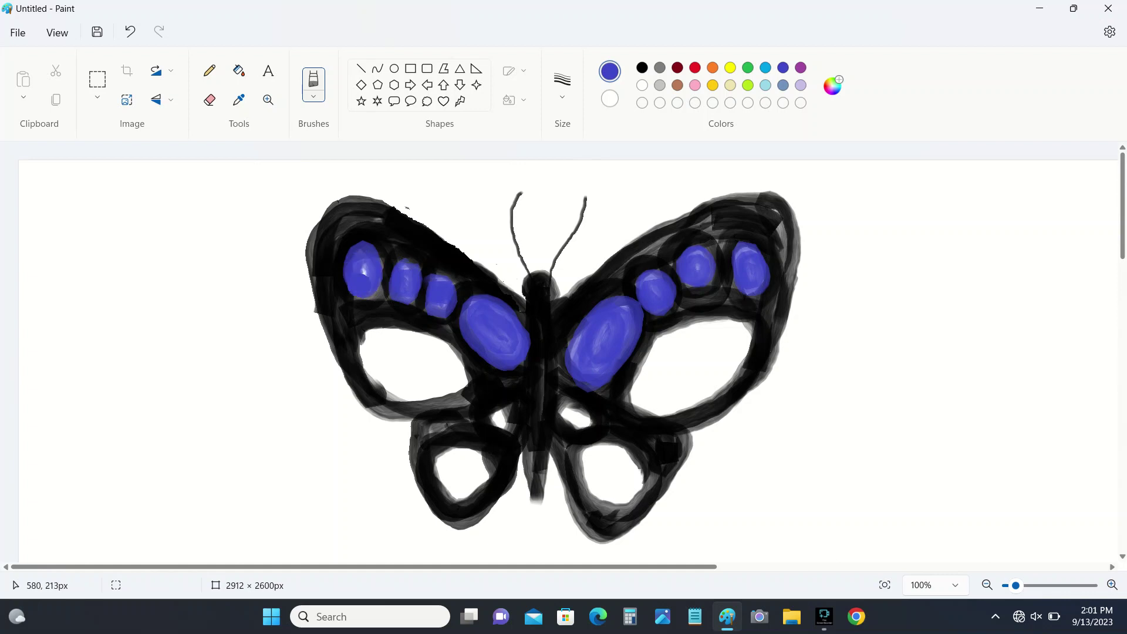
click(381, 386)
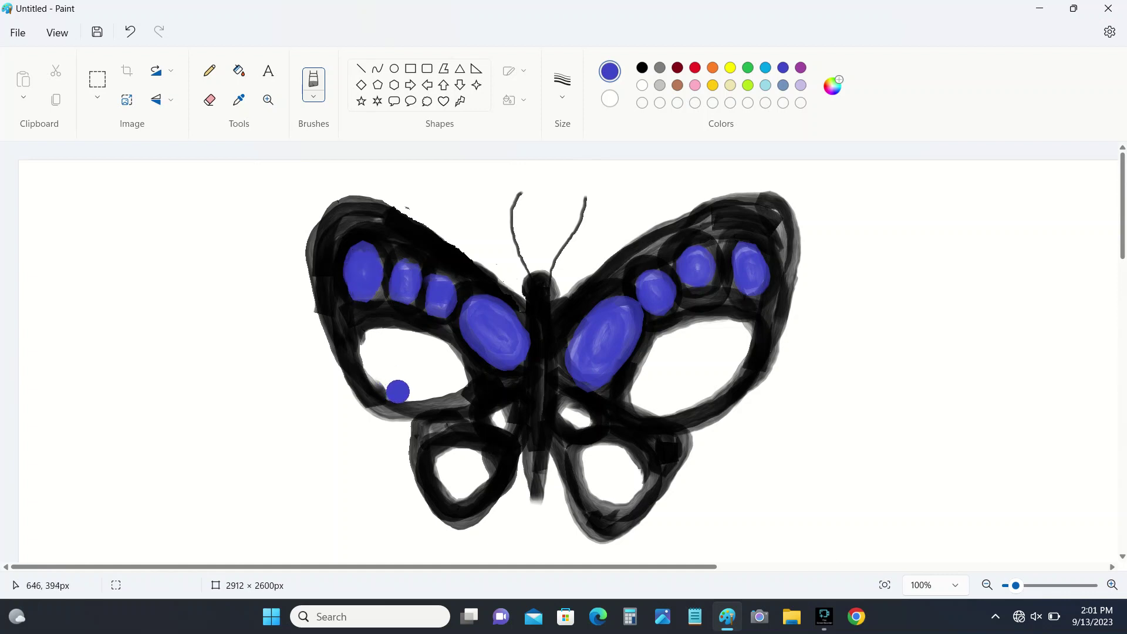
mouse_move(570, 416)
mouse_down()
mouse_move(562, 407)
mouse_move(583, 415)
mouse_move(499, 421)
mouse_up()
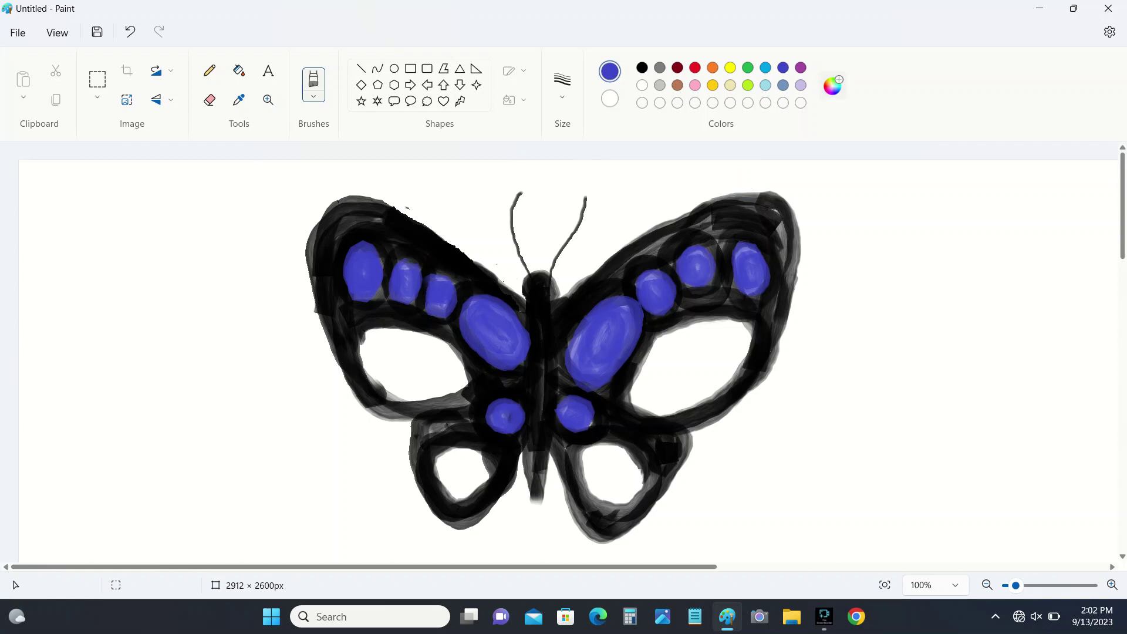
Step: Mix a bright custom purple and fill the large lower cell of the right upper wing with it
click(833, 85)
mouse_move(484, 193)
mouse_down()
mouse_move(503, 203)
mouse_move(494, 197)
mouse_up()
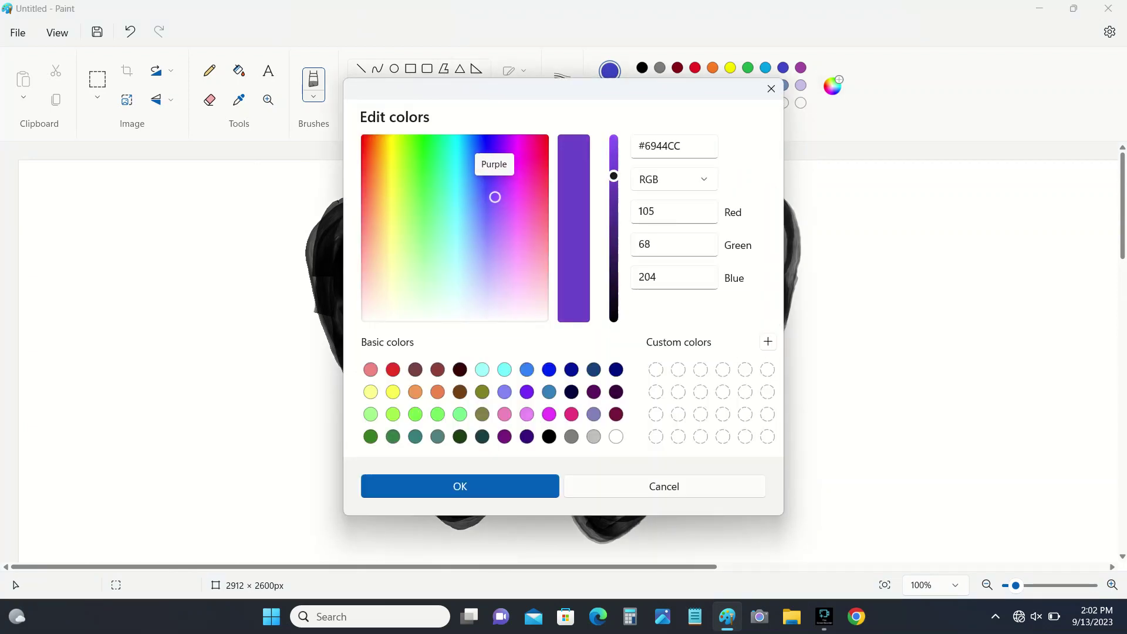
drag(613, 175, 613, 141)
click(532, 486)
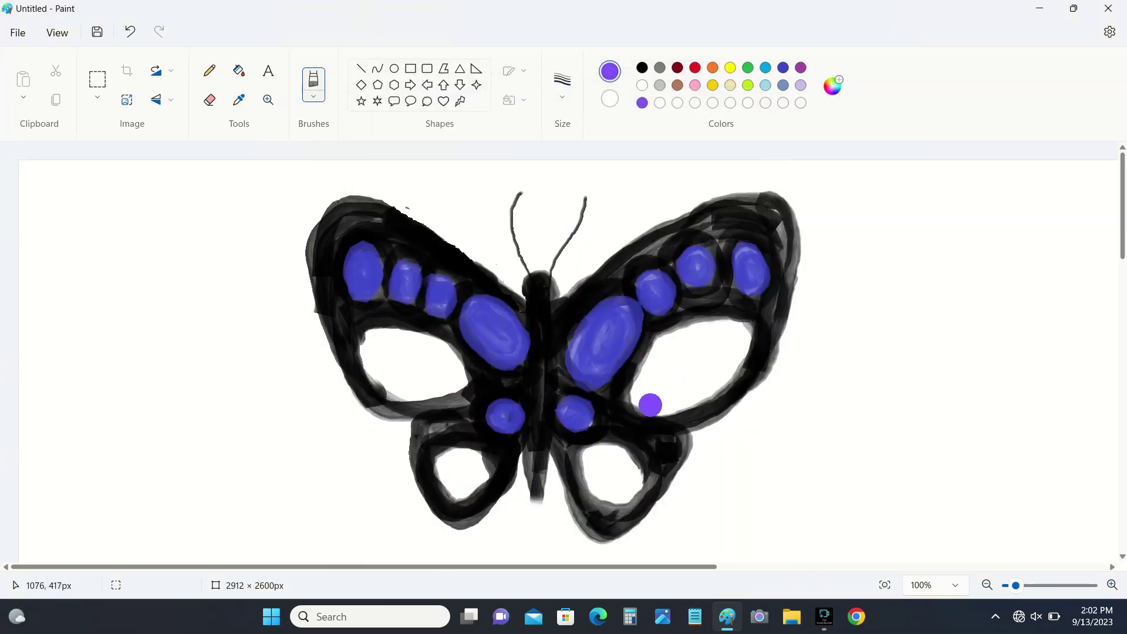
mouse_move(649, 403)
mouse_down()
mouse_move(648, 369)
mouse_move(699, 320)
mouse_move(741, 323)
mouse_move(735, 372)
mouse_move(666, 410)
mouse_move(644, 368)
mouse_move(728, 318)
mouse_move(688, 389)
mouse_move(686, 360)
mouse_move(727, 327)
mouse_move(647, 393)
mouse_move(722, 351)
mouse_move(683, 389)
mouse_move(712, 331)
mouse_move(643, 388)
mouse_move(648, 397)
mouse_move(715, 328)
mouse_move(745, 352)
mouse_move(650, 405)
mouse_move(643, 363)
mouse_move(659, 348)
mouse_move(639, 416)
mouse_move(693, 414)
mouse_move(750, 327)
mouse_move(730, 331)
mouse_move(724, 384)
mouse_up()
drag(656, 395, 701, 322)
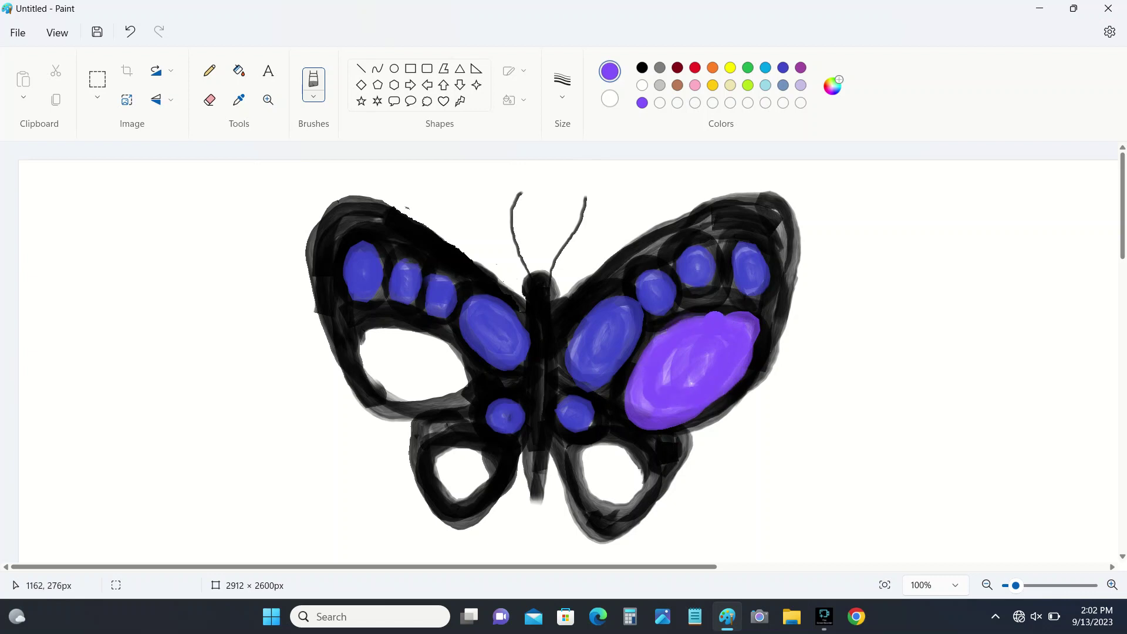
Step: Undo the last purple stroke and retouch the large lower cell of the right upper wing in bright purple
key(ctrl+z)
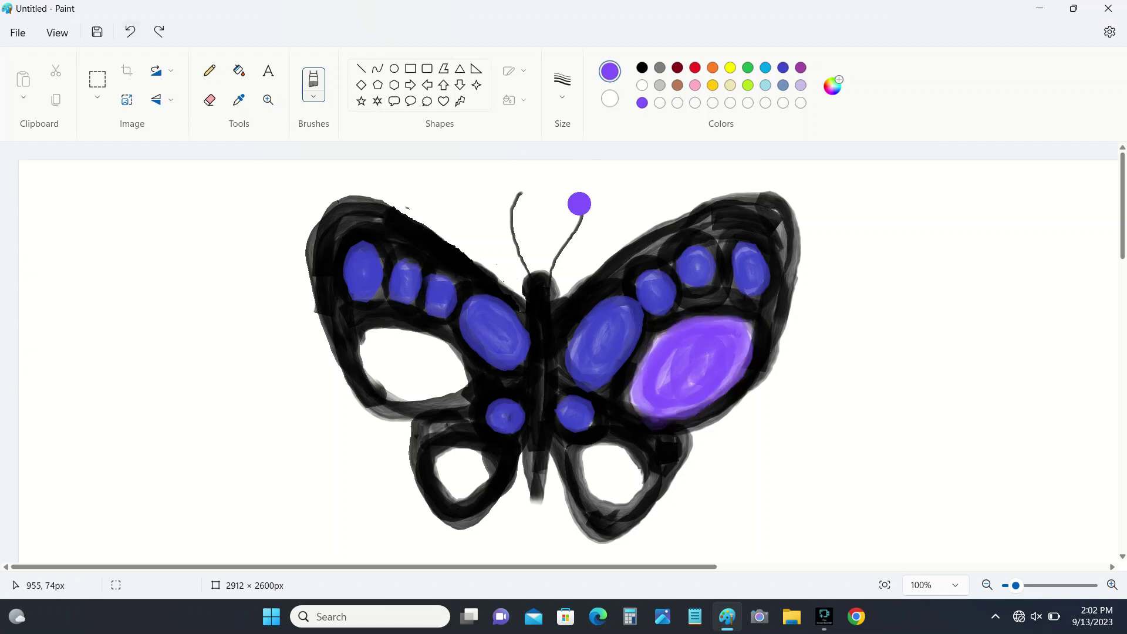
drag(645, 405, 656, 348)
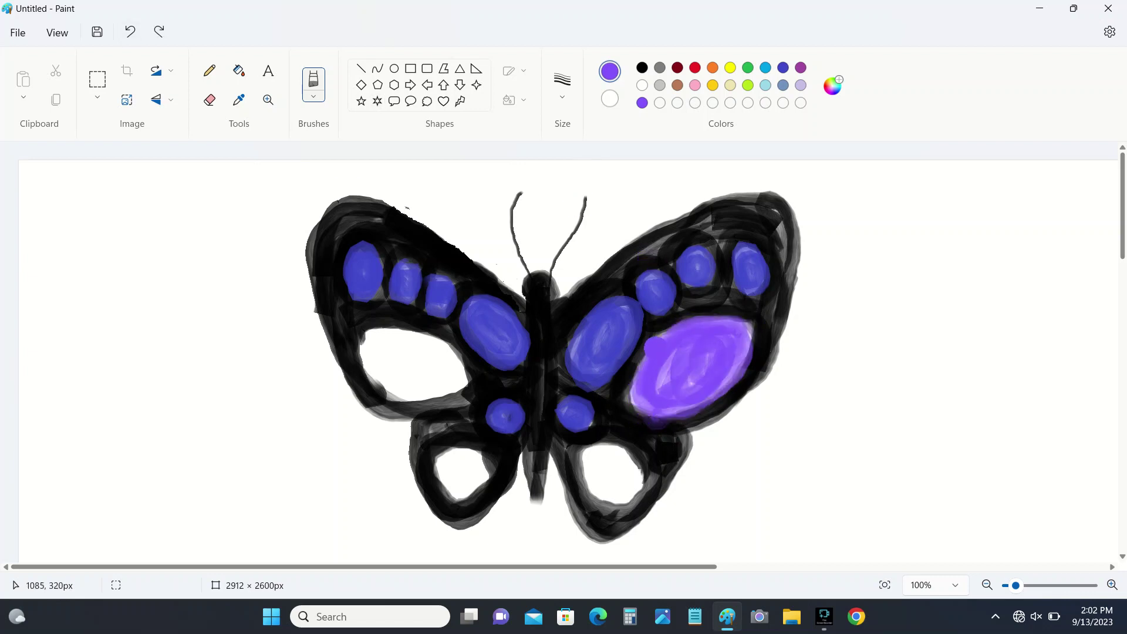
drag(726, 330, 685, 383)
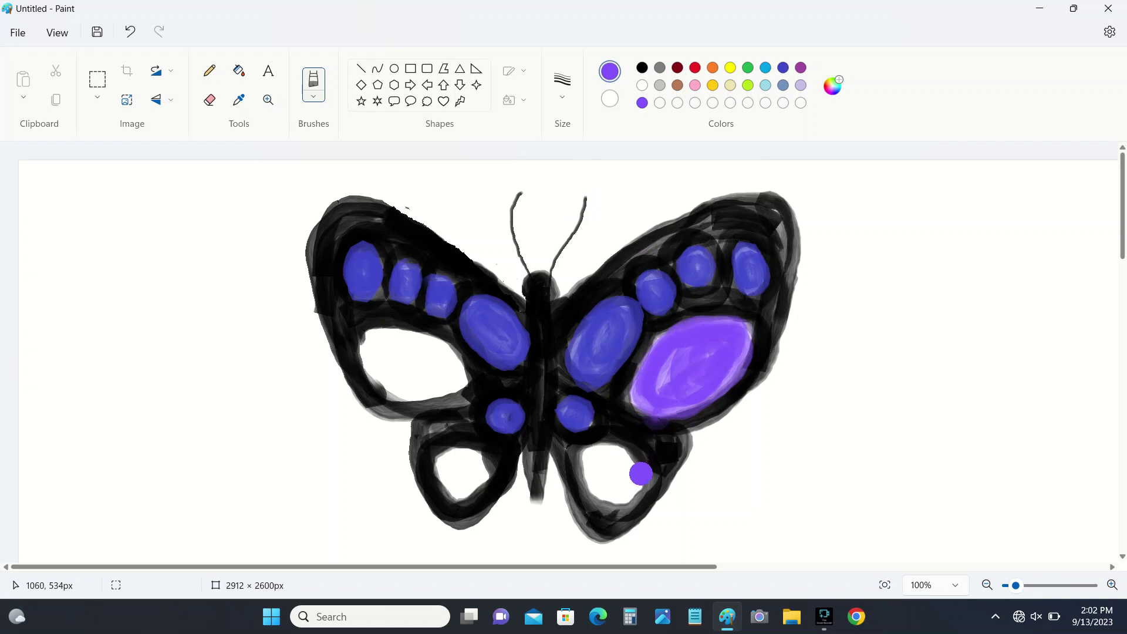
Step: Fill the large cells of both lower wings and the large lower cell of the left upper wing with bright purple
mouse_move(642, 470)
mouse_down()
mouse_move(613, 451)
mouse_move(577, 455)
mouse_move(605, 492)
mouse_move(638, 485)
mouse_move(629, 469)
mouse_move(600, 456)
mouse_move(603, 476)
mouse_move(622, 485)
mouse_move(617, 468)
mouse_move(592, 464)
mouse_move(614, 478)
mouse_up()
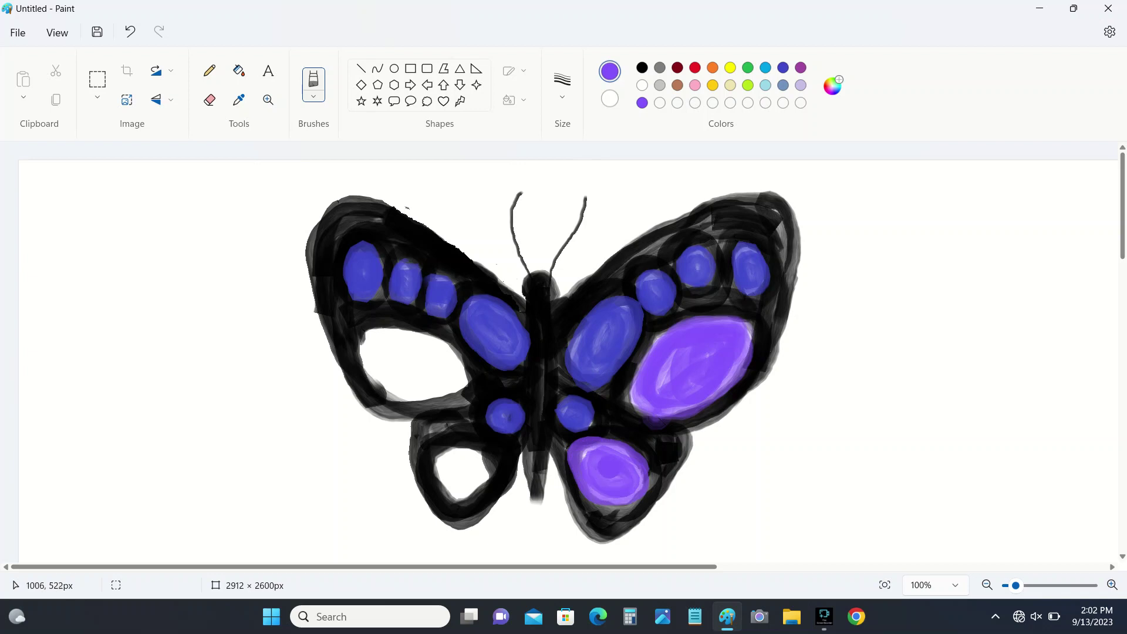
mouse_move(472, 447)
mouse_down()
mouse_move(443, 453)
mouse_move(452, 492)
mouse_move(486, 468)
mouse_move(459, 451)
mouse_move(444, 468)
mouse_move(471, 477)
mouse_move(469, 461)
mouse_move(454, 486)
mouse_up()
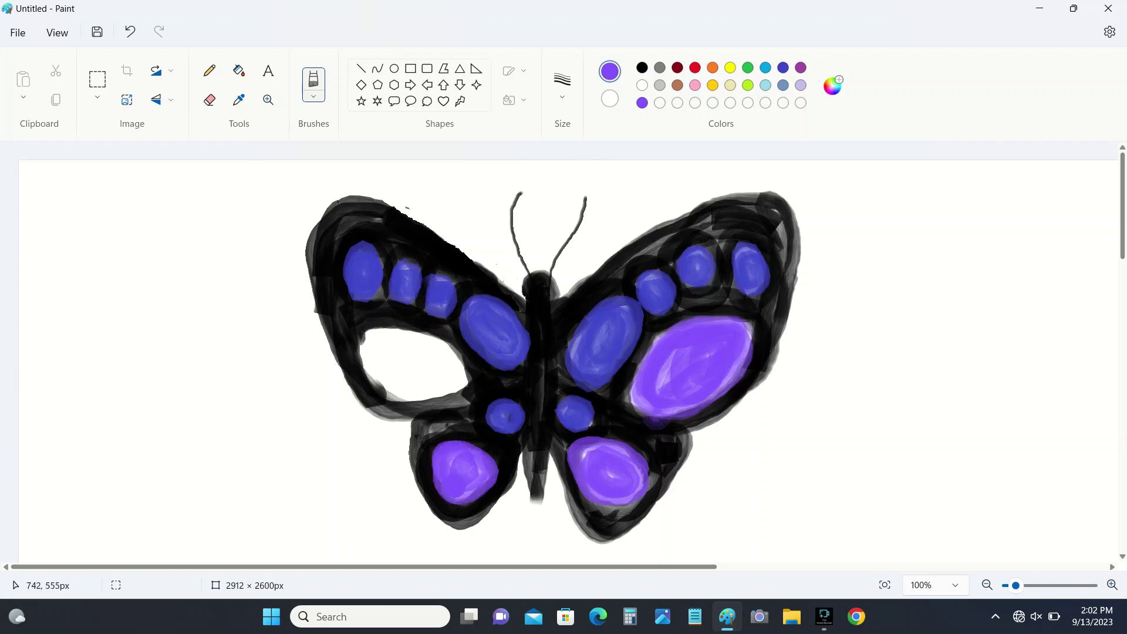
mouse_move(460, 382)
mouse_down()
mouse_move(435, 340)
mouse_move(377, 337)
mouse_move(367, 375)
mouse_move(411, 393)
mouse_move(435, 360)
mouse_move(380, 353)
mouse_move(450, 380)
mouse_move(396, 364)
mouse_move(437, 376)
mouse_move(410, 335)
mouse_move(384, 364)
mouse_move(444, 370)
mouse_move(395, 356)
mouse_move(423, 376)
mouse_move(383, 350)
mouse_up()
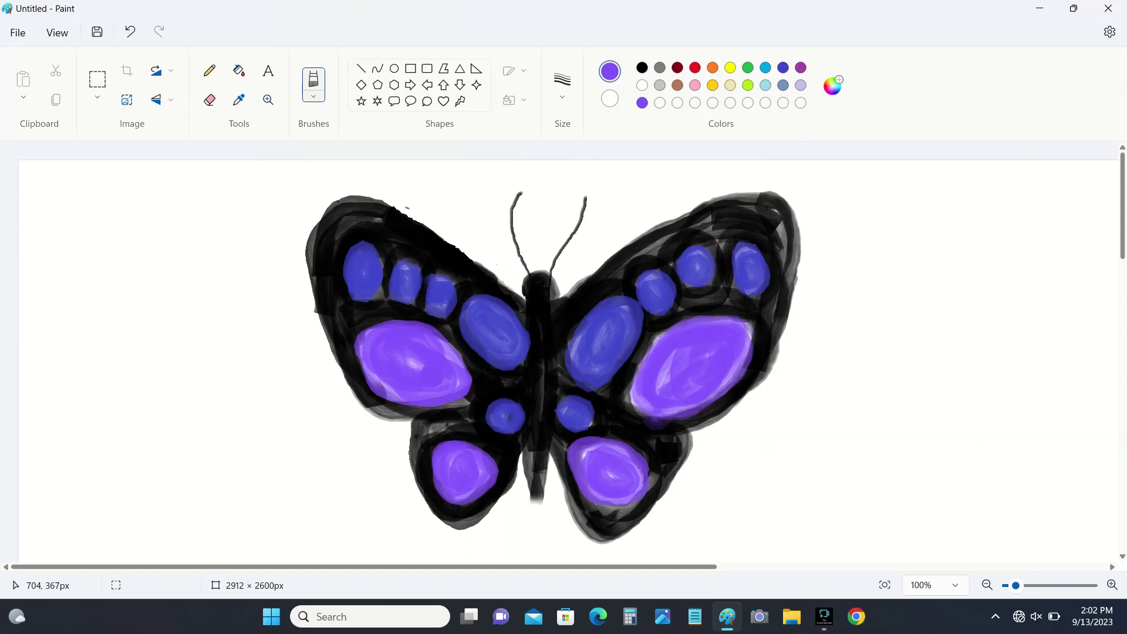
Step: Paint bright purple centres in the large indigo oval of each upper wing and the right upper wing's three small ovals
click(592, 324)
drag(597, 345, 601, 348)
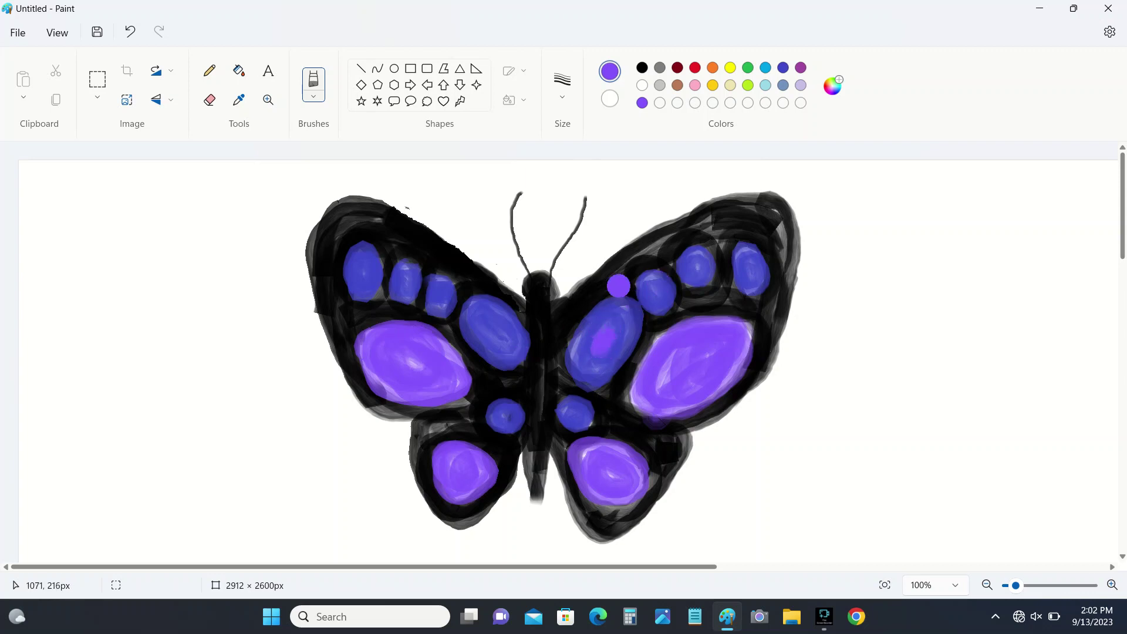
mouse_move(504, 310)
mouse_down()
mouse_move(508, 339)
mouse_move(490, 321)
mouse_up()
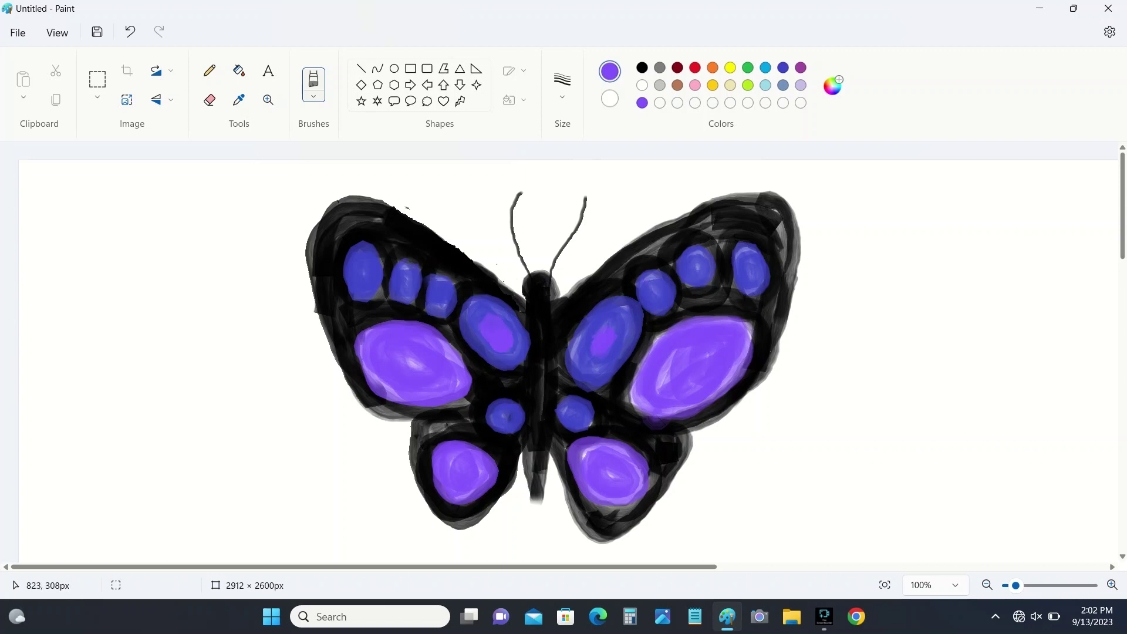
click(655, 289)
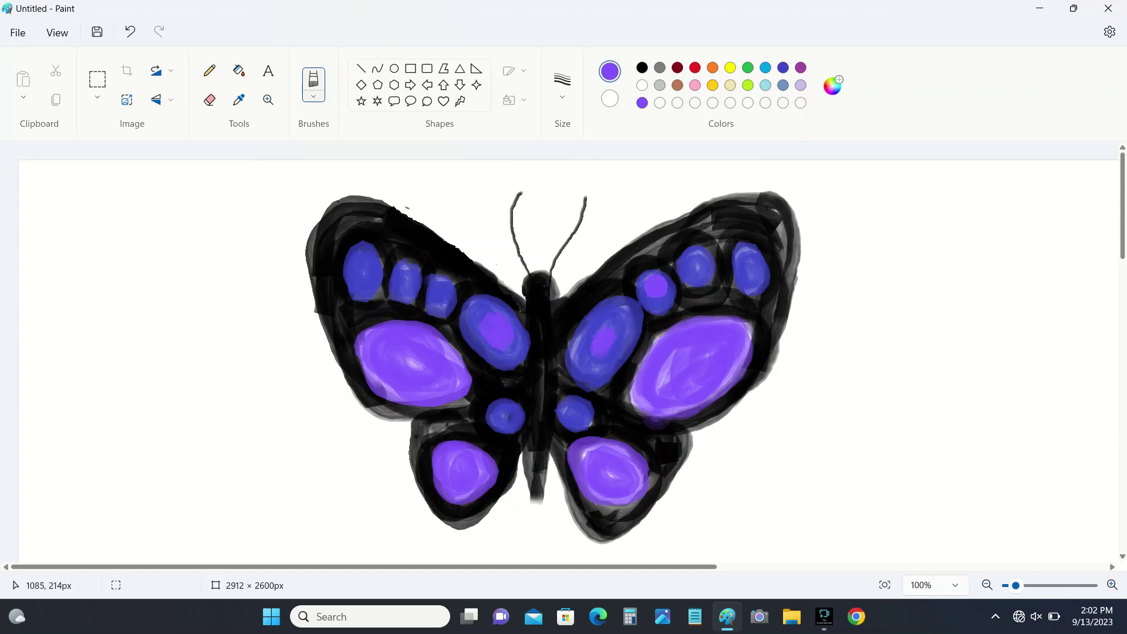
click(694, 271)
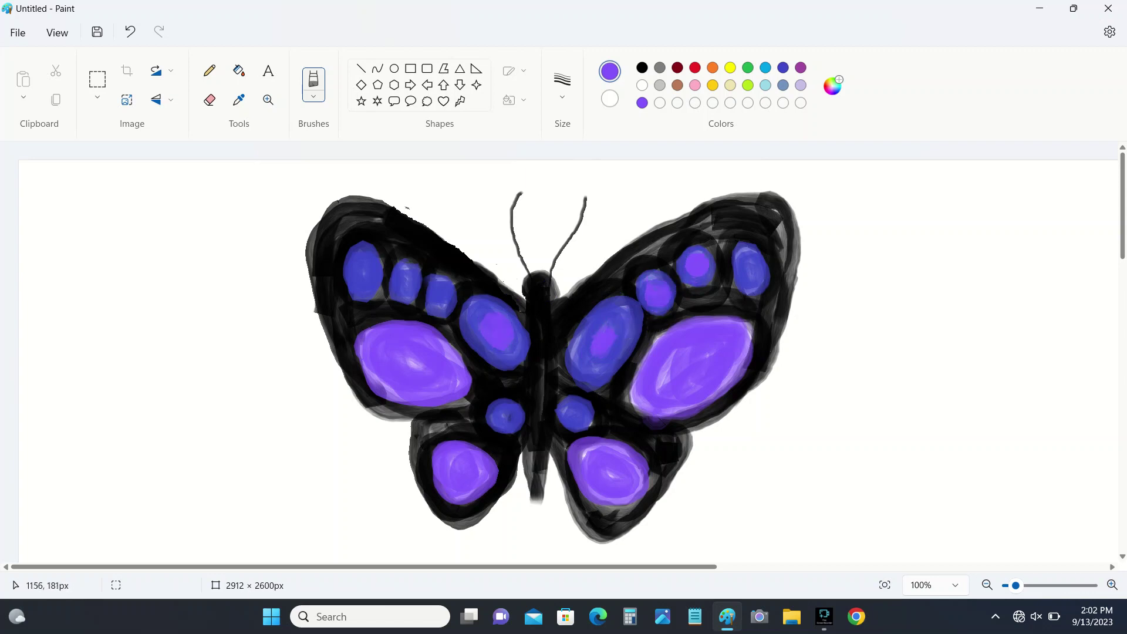
click(748, 270)
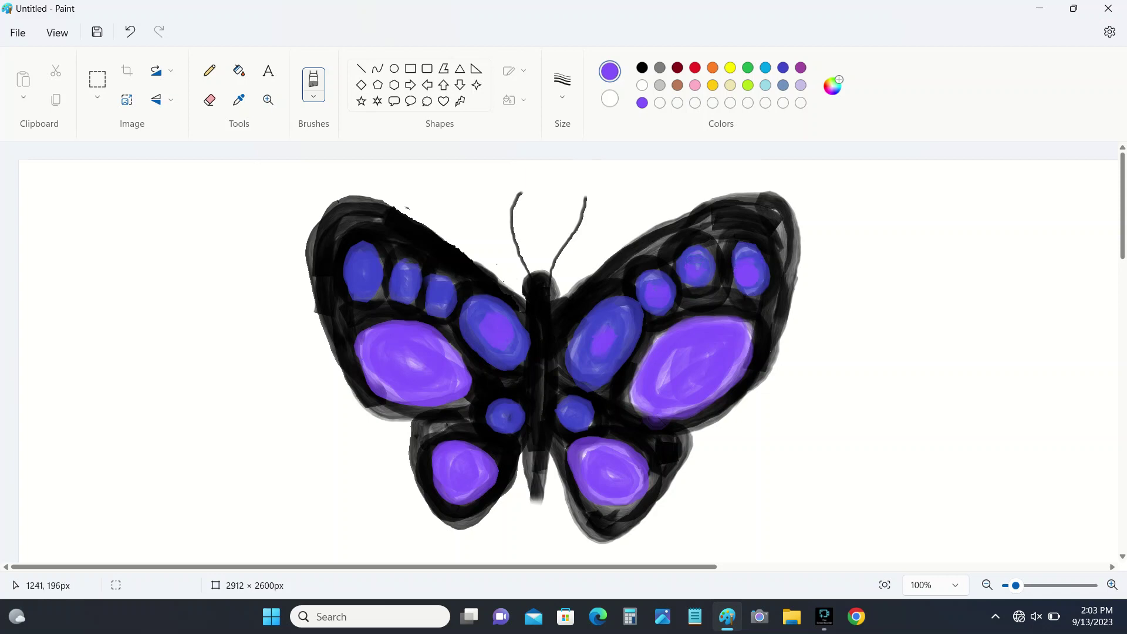
Step: Dab bright purple centres into the left upper wing's three small ovals and the small inner cell of each lower wing
click(365, 271)
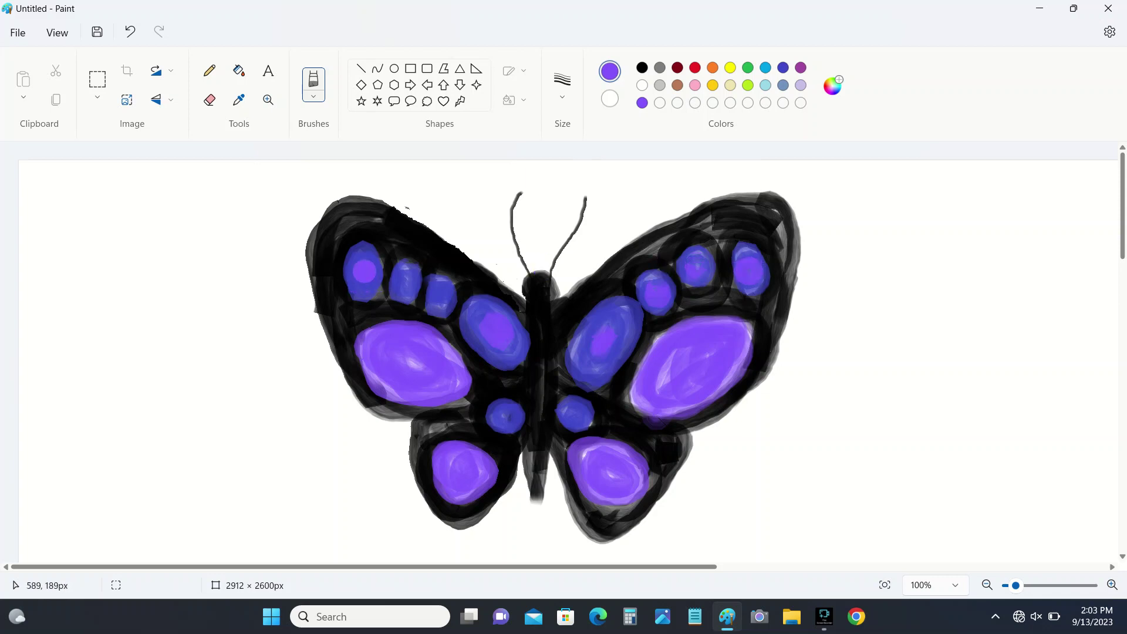
click(397, 287)
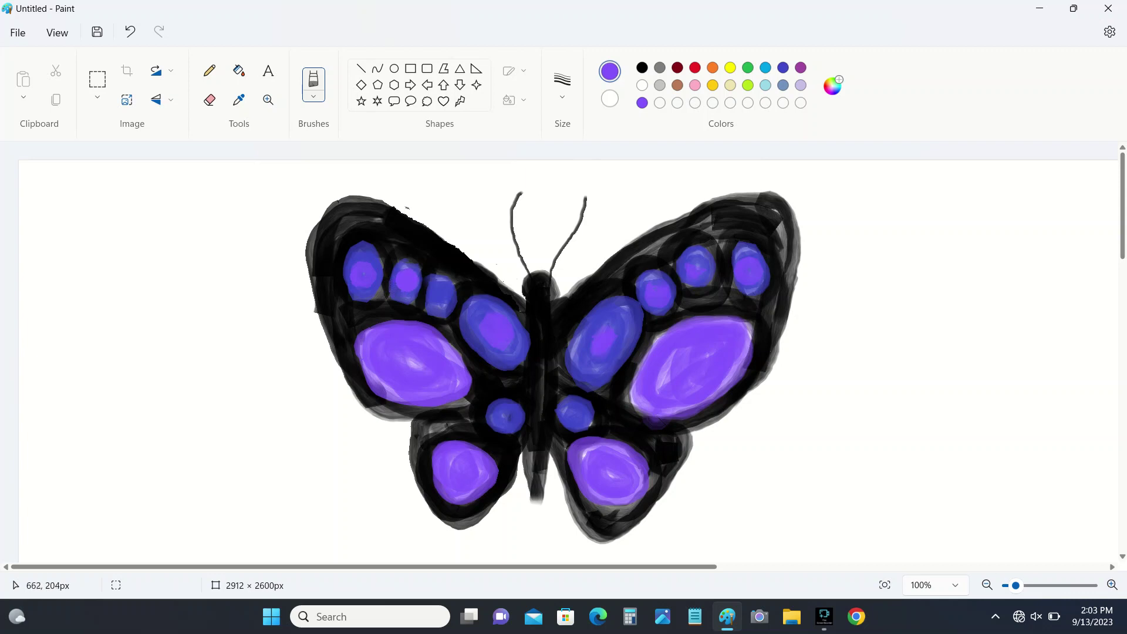
click(436, 300)
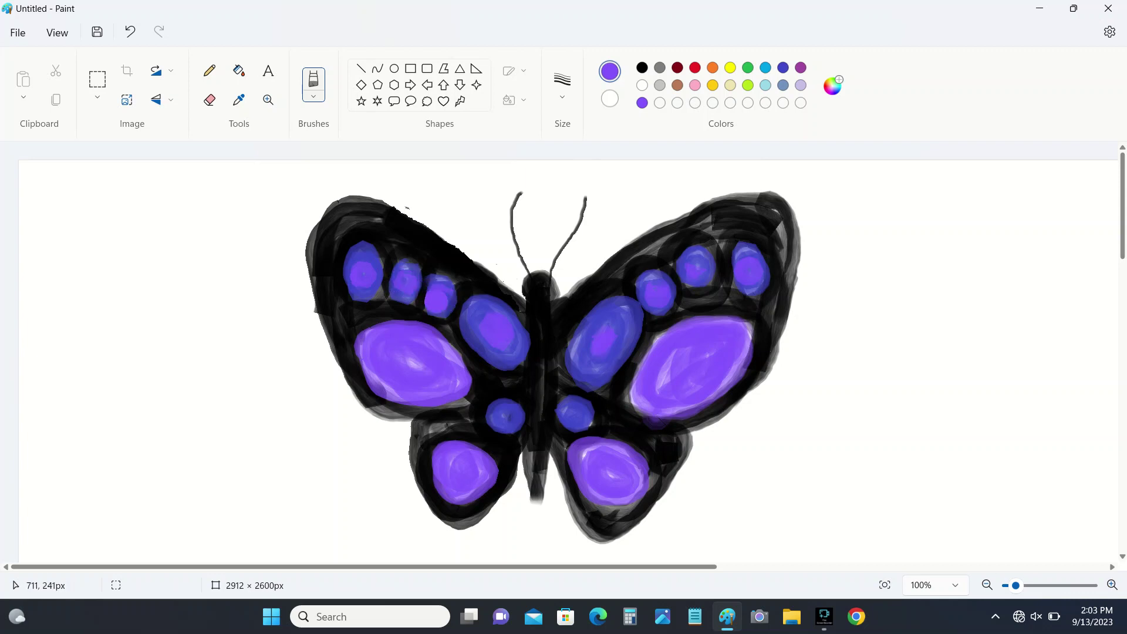
click(505, 414)
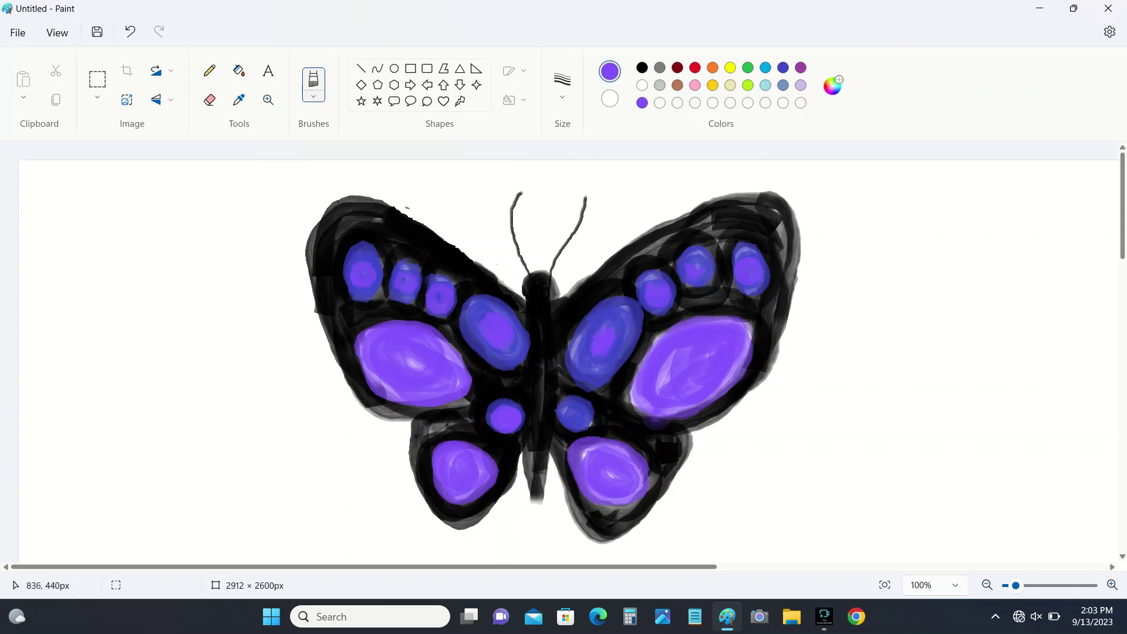
click(577, 409)
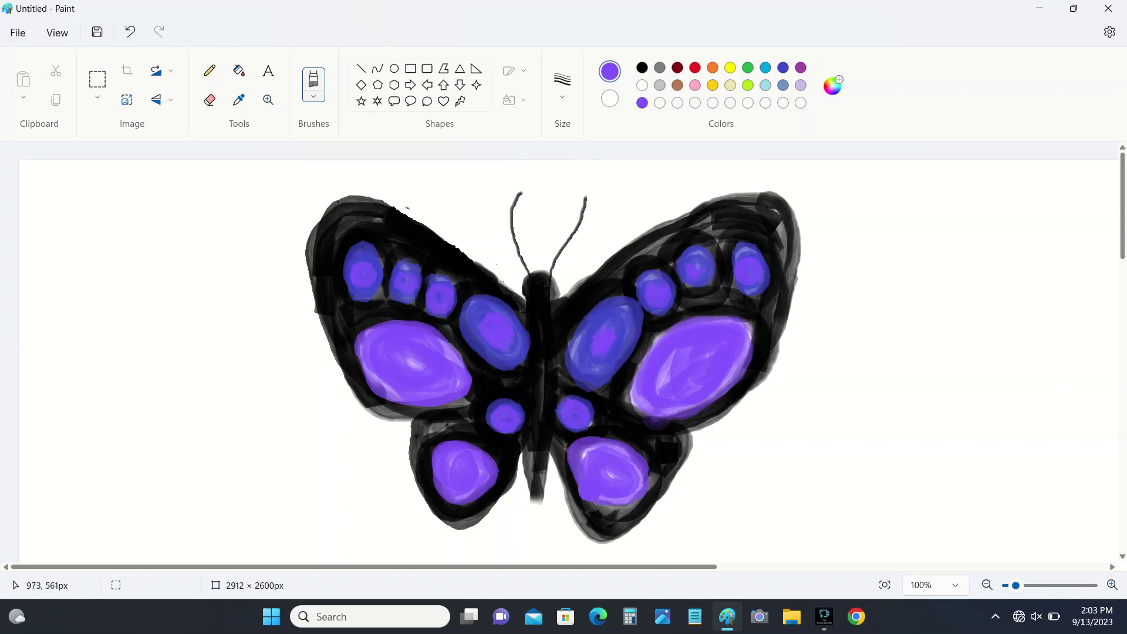
click(676, 282)
Step: Mix the custom dark purple #3A2570 and paint an oval centre with it in the right upper wing's large purple cell
click(833, 86)
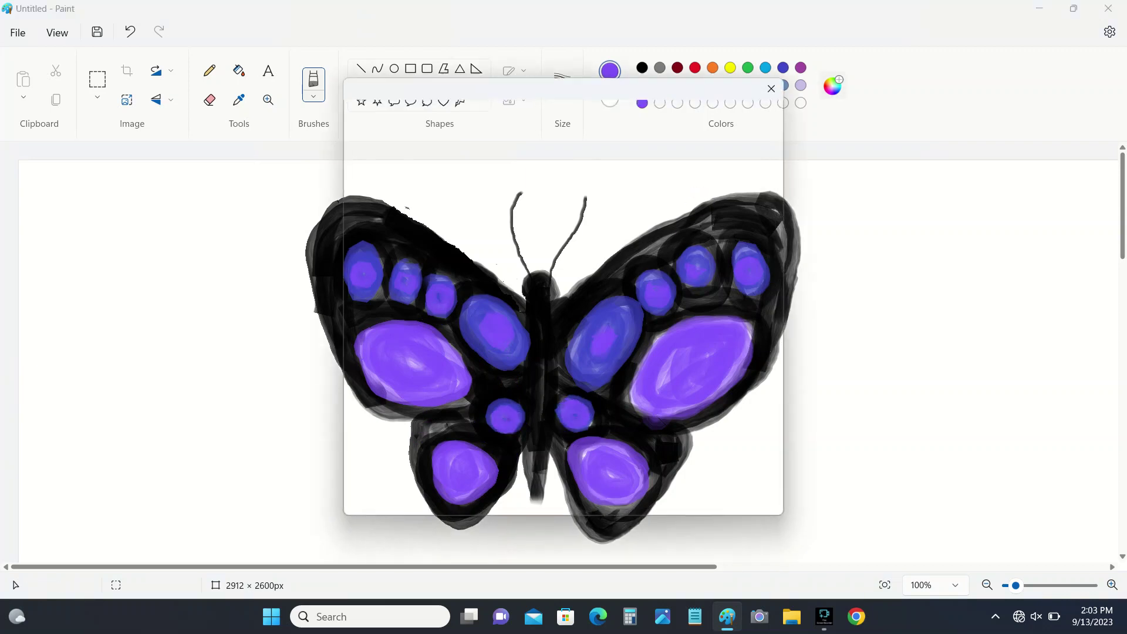
drag(613, 141, 613, 238)
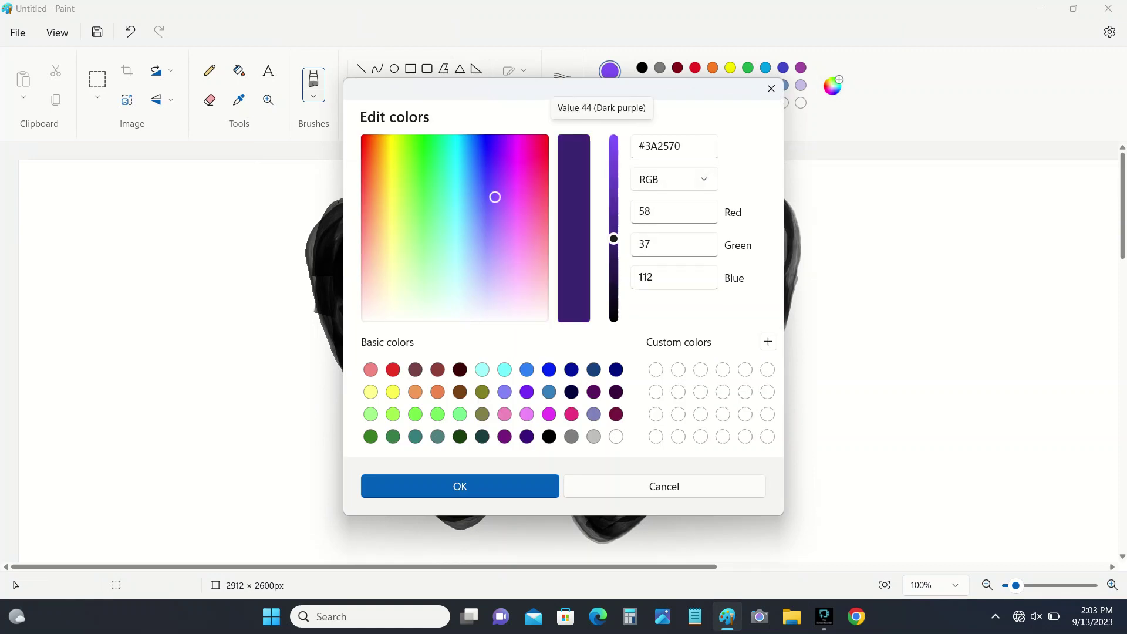
click(460, 486)
click(718, 340)
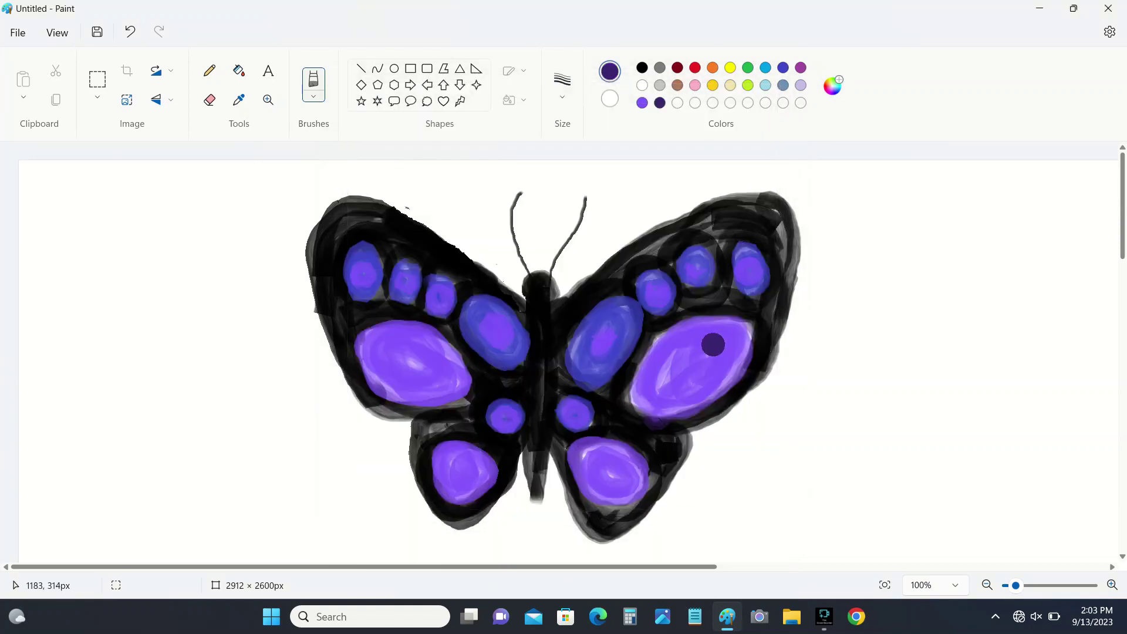
mouse_move(713, 345)
mouse_down()
mouse_move(678, 351)
mouse_move(666, 393)
mouse_move(683, 394)
mouse_move(726, 355)
mouse_move(710, 346)
mouse_move(680, 356)
mouse_move(665, 378)
mouse_move(691, 382)
mouse_move(726, 358)
mouse_move(696, 367)
mouse_up()
Step: Paint dark purple centres in the left upper wing's large purple cell and the large purple cell of each lower wing
click(465, 345)
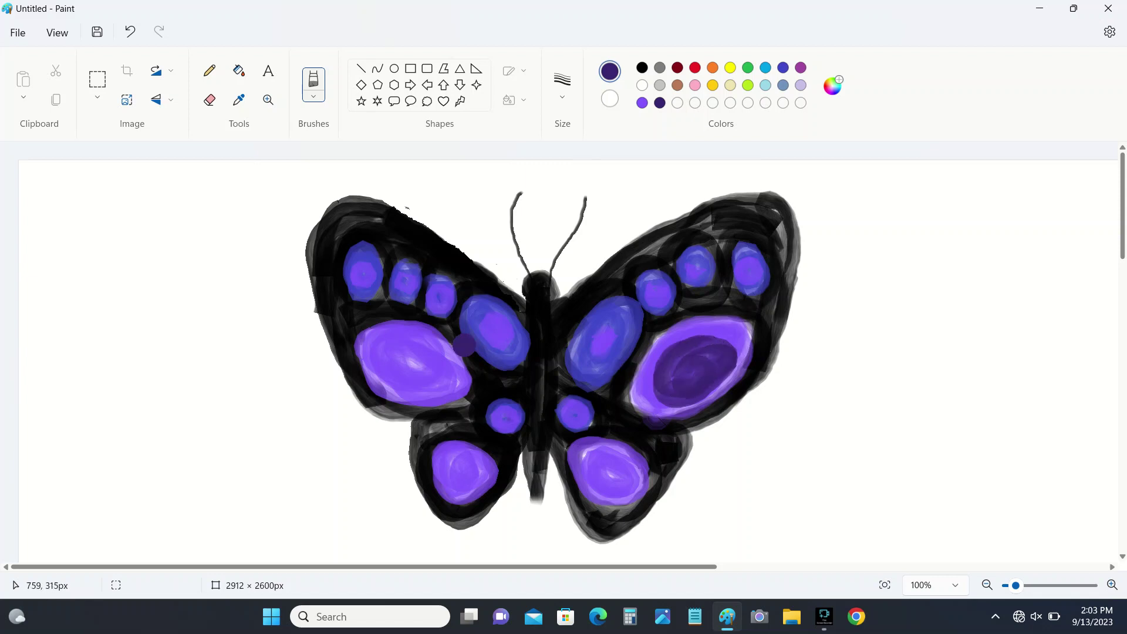
mouse_move(465, 345)
mouse_down()
mouse_move(436, 366)
mouse_move(409, 349)
mouse_move(379, 353)
mouse_move(391, 390)
mouse_move(446, 386)
mouse_move(403, 354)
mouse_move(388, 365)
mouse_move(410, 386)
mouse_move(433, 374)
mouse_move(412, 382)
mouse_up()
mouse_move(423, 429)
mouse_down()
mouse_move(448, 498)
mouse_move(452, 472)
mouse_up()
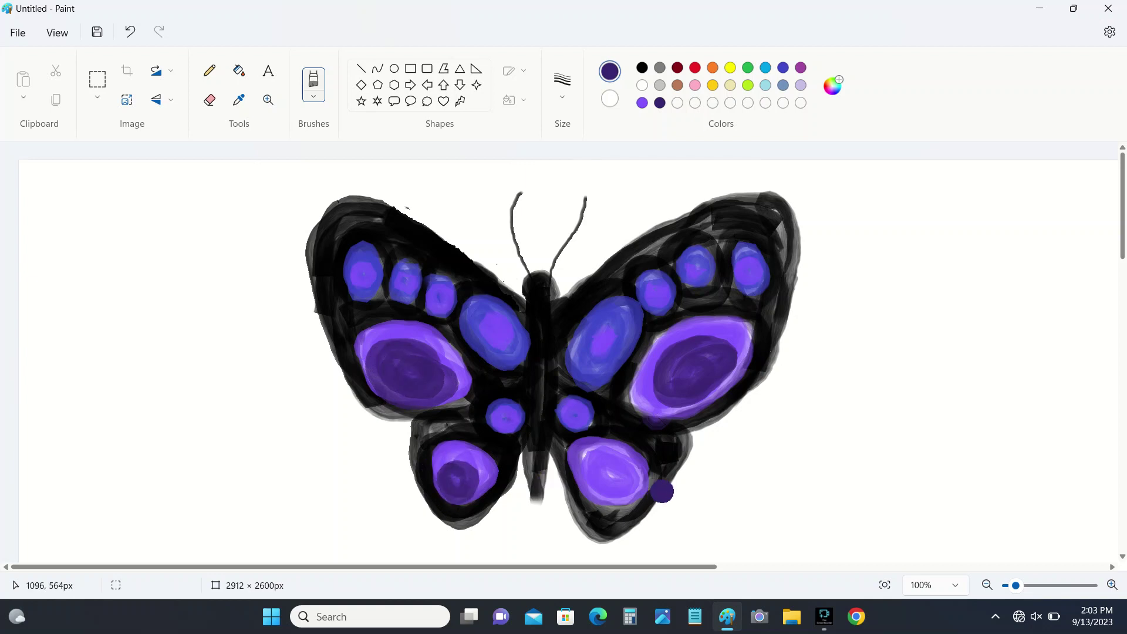
mouse_move(640, 473)
mouse_down()
mouse_move(624, 477)
mouse_move(631, 489)
mouse_up()
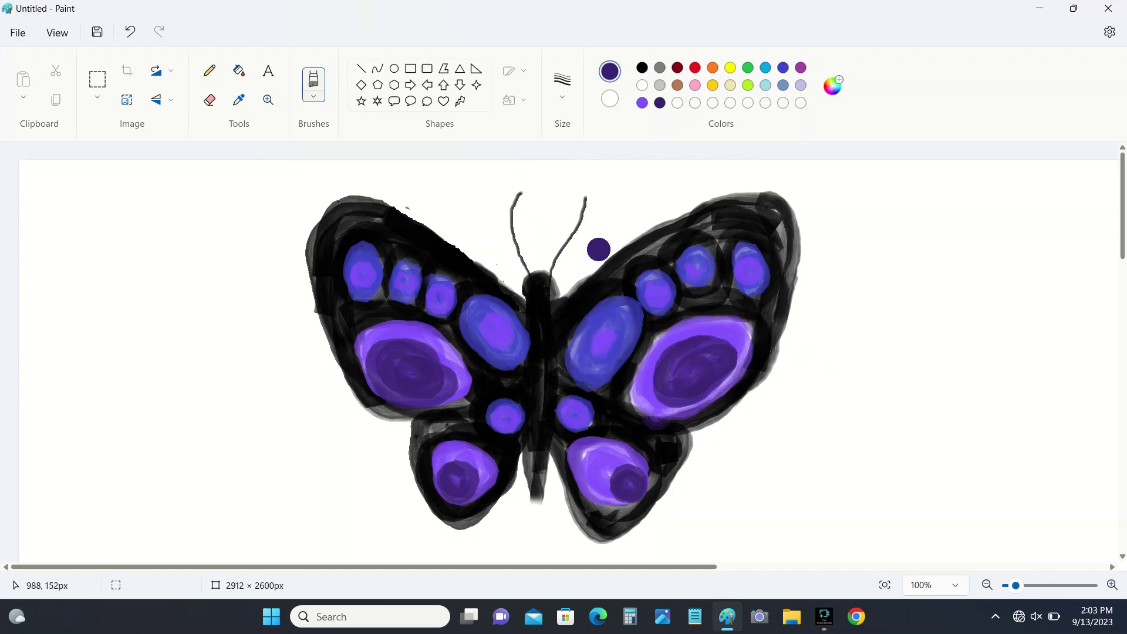
Step: Paint dark purple bands along the outer top edges of both upper wings and the upper edges of both lower wings
mouse_move(583, 290)
mouse_down()
mouse_move(594, 264)
mouse_move(642, 231)
mouse_move(714, 205)
mouse_move(765, 196)
mouse_move(797, 235)
mouse_up()
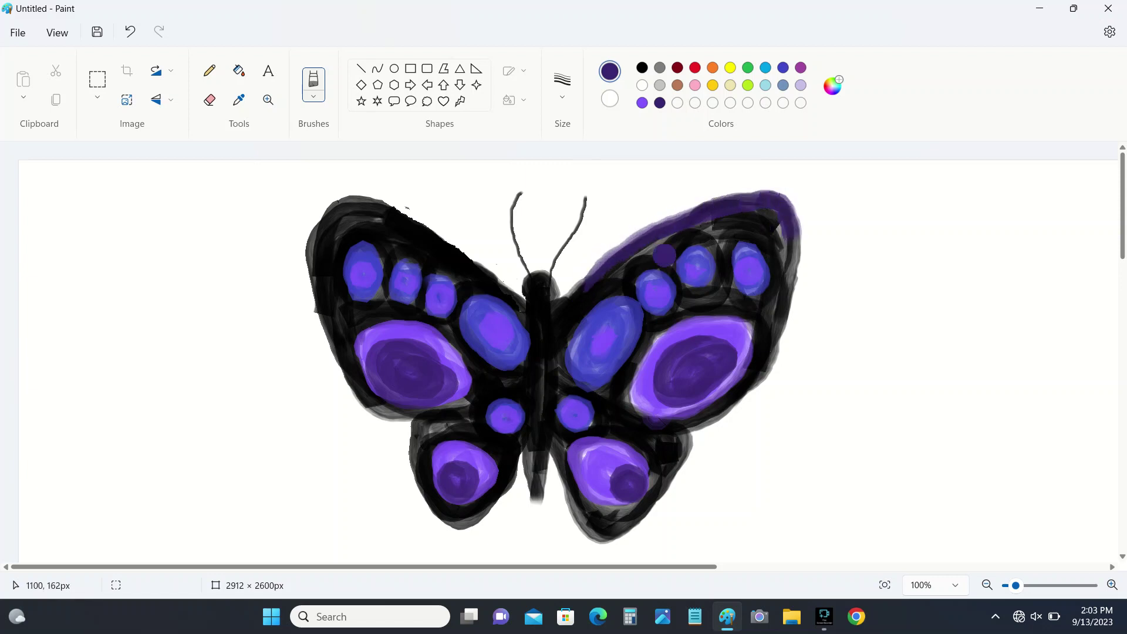
mouse_move(496, 285)
mouse_down()
mouse_move(371, 206)
mouse_move(337, 214)
mouse_move(308, 266)
mouse_up()
mouse_move(429, 428)
mouse_down()
mouse_move(457, 423)
mouse_move(429, 416)
mouse_move(414, 447)
mouse_move(423, 426)
mouse_move(476, 422)
mouse_up()
mouse_move(619, 437)
mouse_down()
mouse_move(675, 440)
mouse_move(672, 467)
mouse_move(613, 418)
mouse_up()
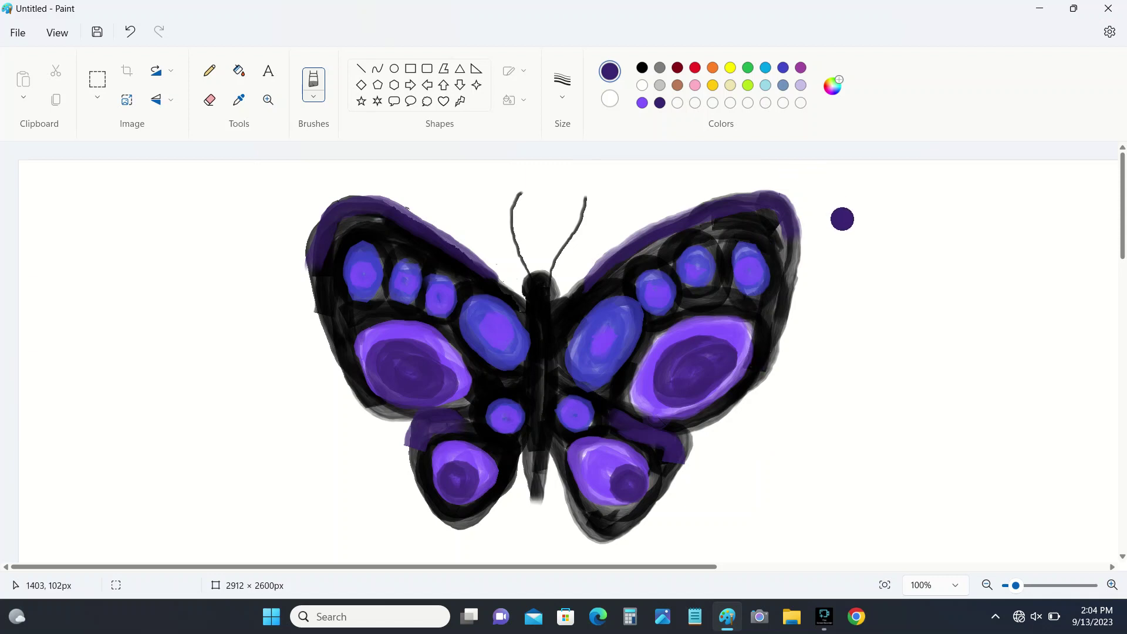
click(825, 616)
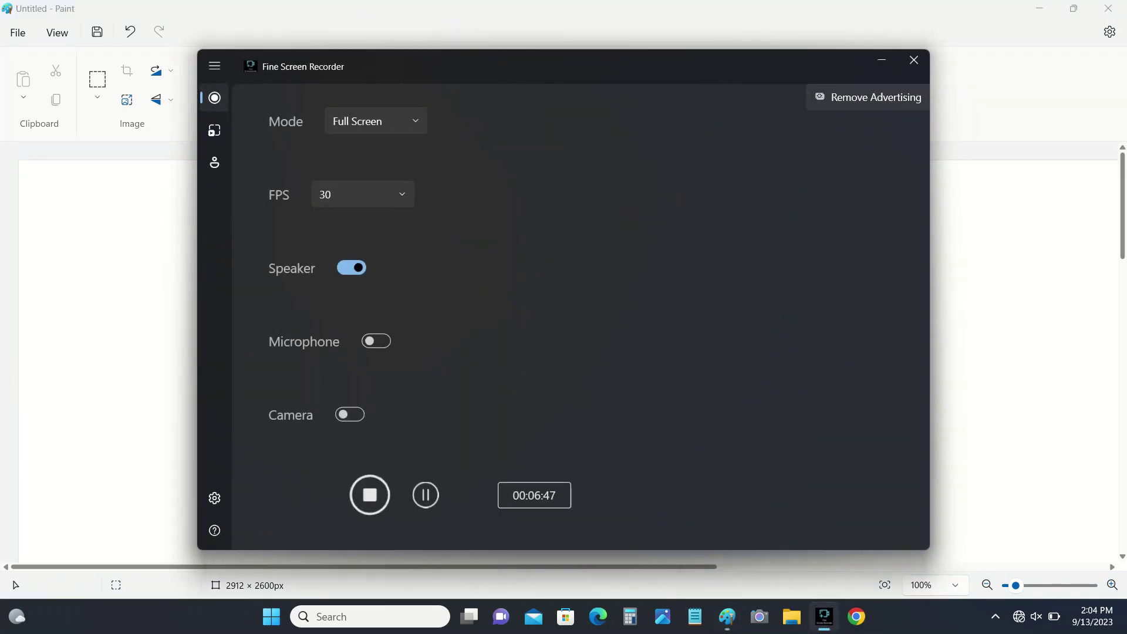